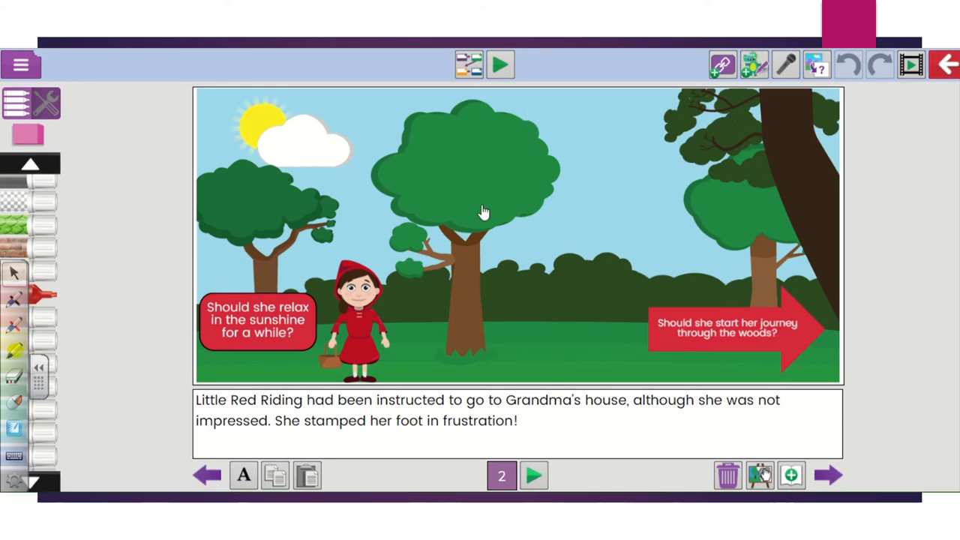
Return to the title page and preview its animation
{"action": "left_click", "coordinate": [208, 476]}
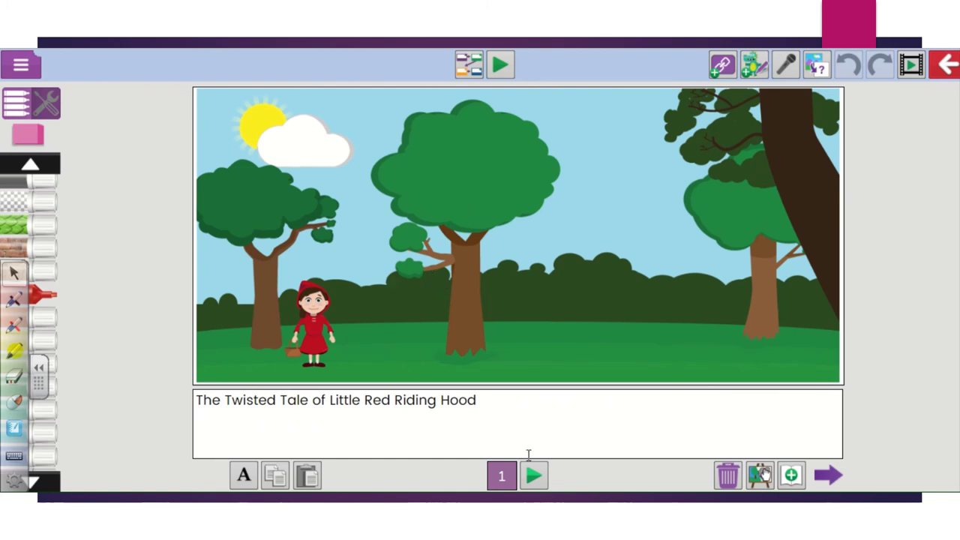
{"action": "left_click", "coordinate": [535, 477]}
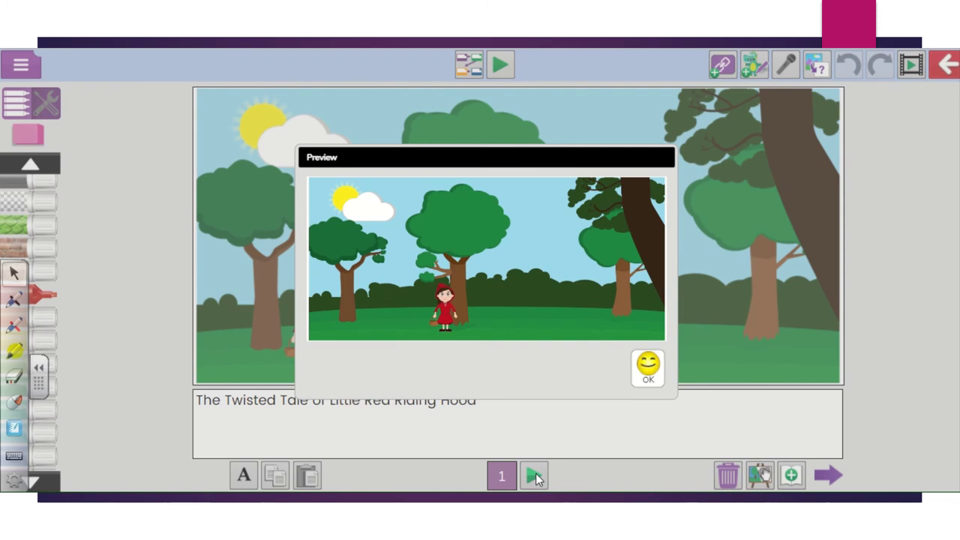
{"action": "left_click", "coordinate": [646, 366]}
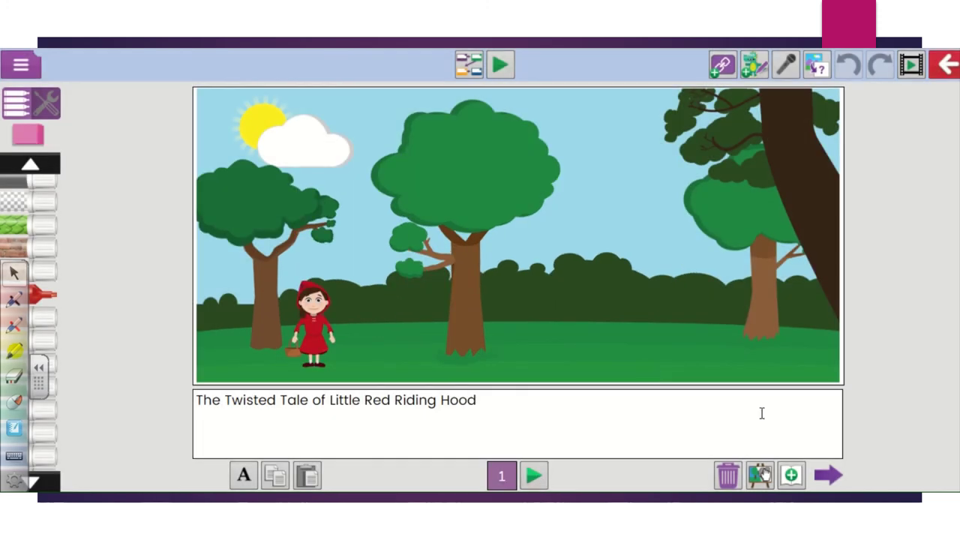
Advance through the story pages to the blank page 5
{"action": "left_click", "coordinate": [830, 476]}
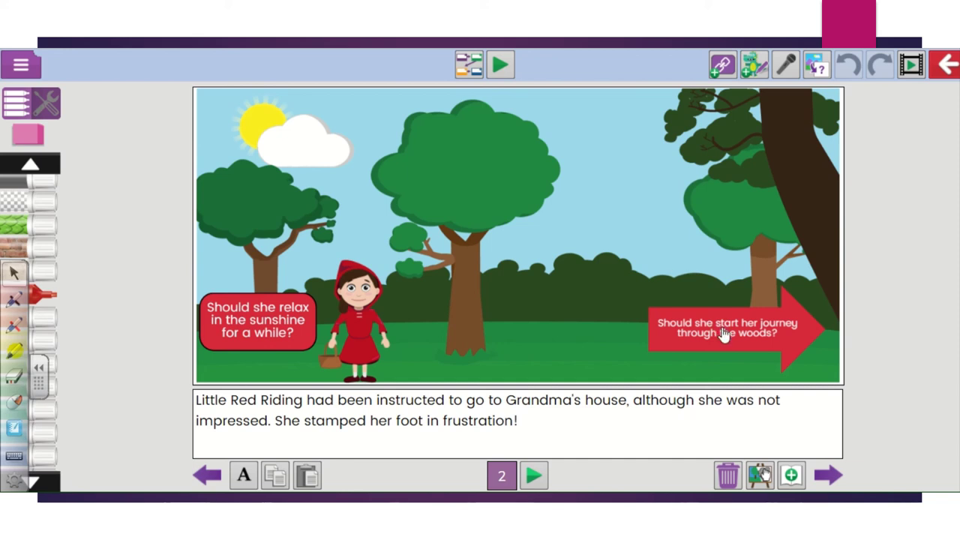
{"action": "left_click", "coordinate": [829, 476]}
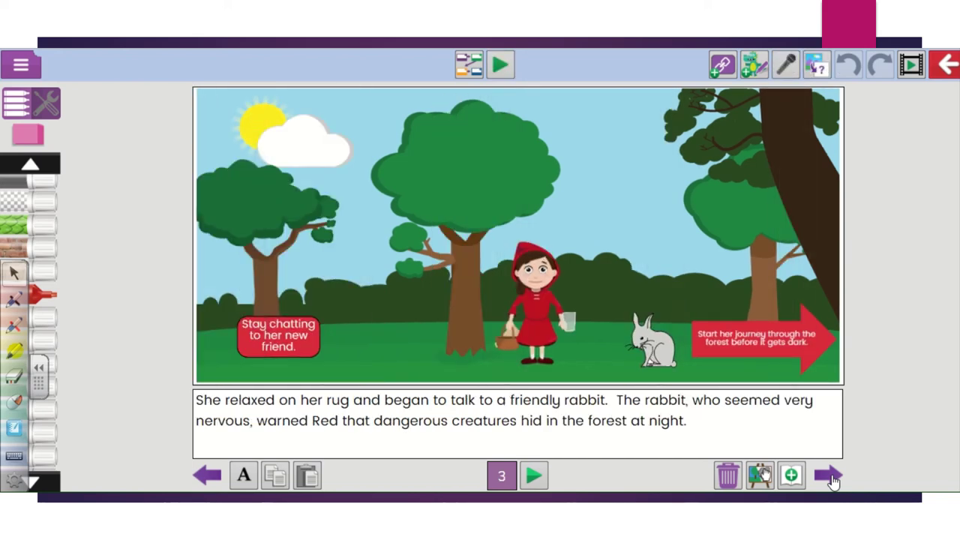
{"action": "left_click", "coordinate": [831, 478]}
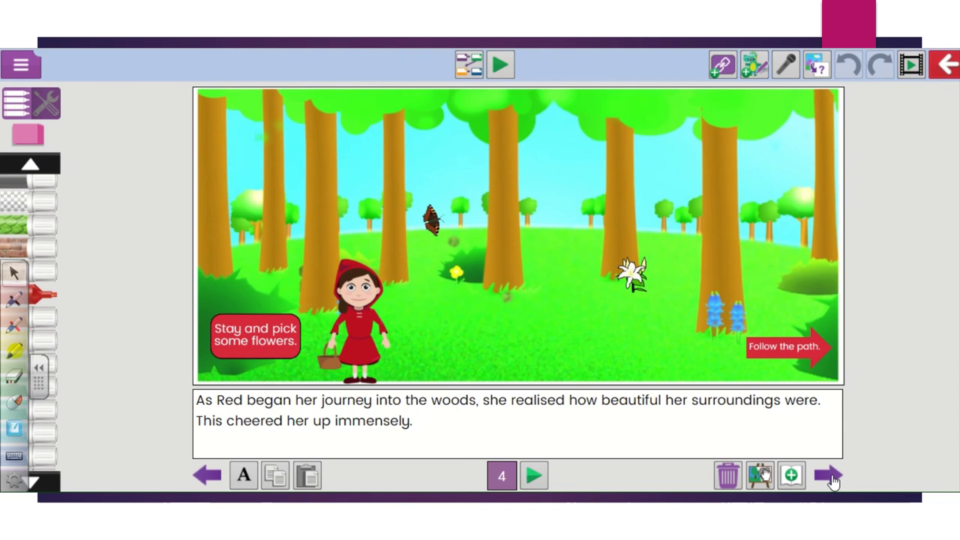
{"action": "left_click", "coordinate": [831, 477]}
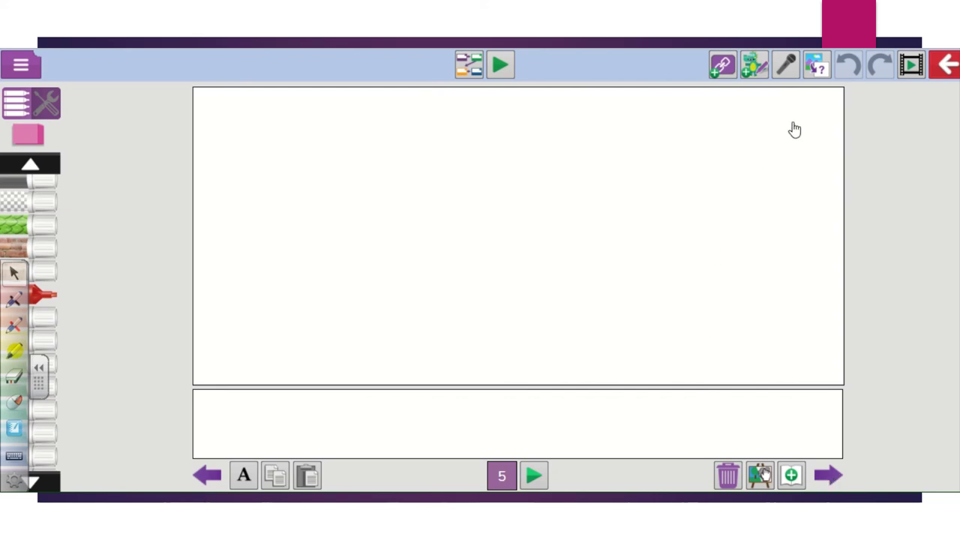
Open the page 5 background editor and insert the forest clipart with tall trunks and flowers
{"action": "left_click", "coordinate": [818, 72]}
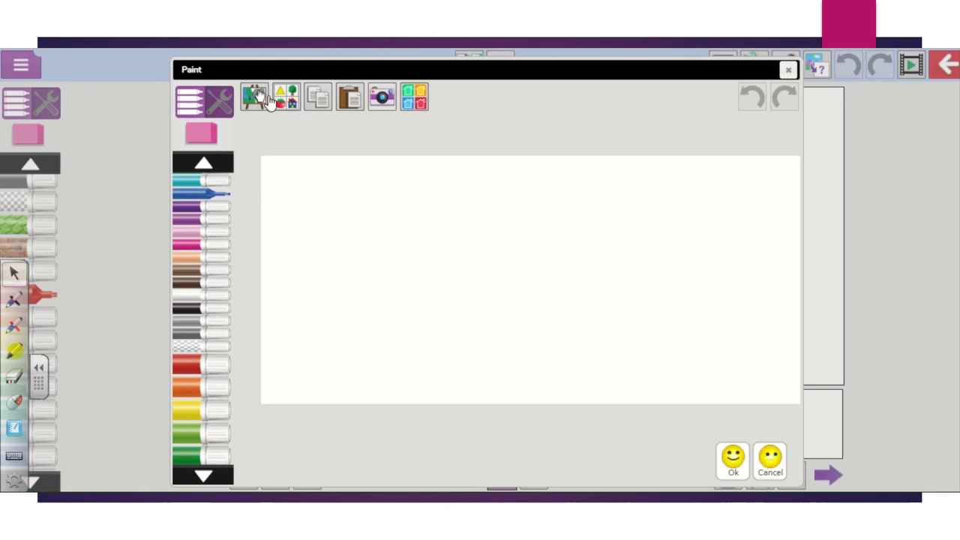
{"action": "left_click", "coordinate": [287, 101]}
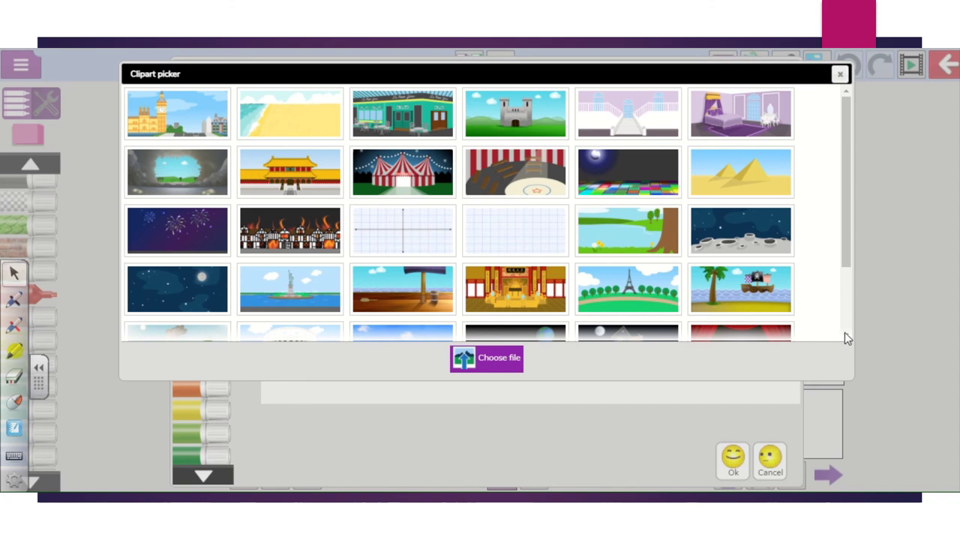
{"action": "key", "text": "ctrl+a"}
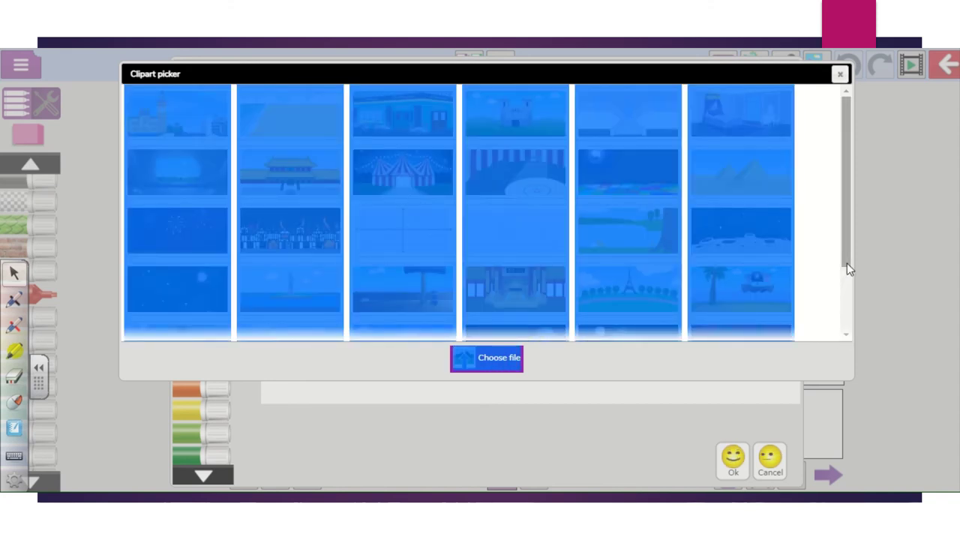
{"action": "left_click_drag", "start_coordinate": [847, 263], "coordinate": [848, 308]}
{"action": "scroll", "coordinate": [848, 307], "scroll_direction": "down", "scroll_amount": 2}
{"action": "left_click", "coordinate": [815, 313]}
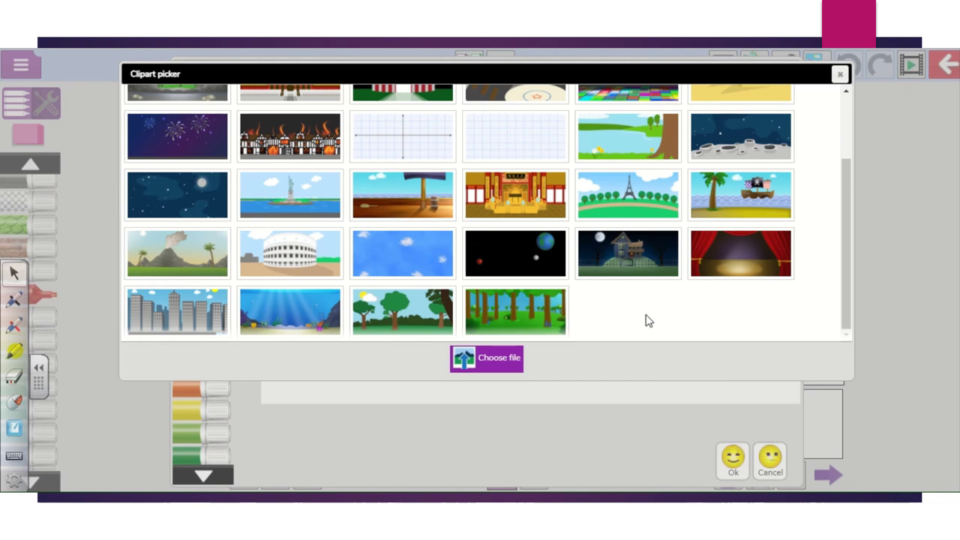
{"action": "left_click", "coordinate": [485, 326]}
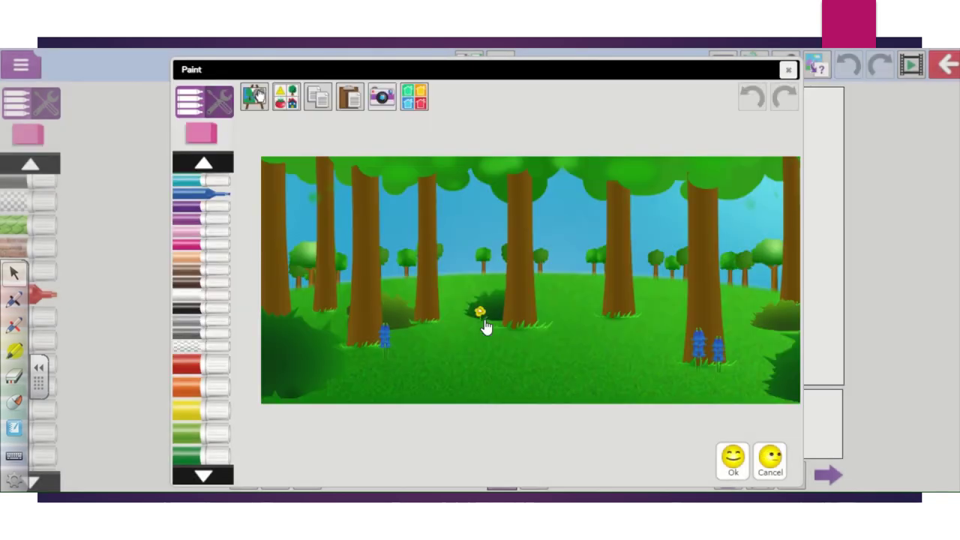
Try the inverted, greyscale, brightening and blur filters on the forest background
{"action": "left_click", "coordinate": [417, 103]}
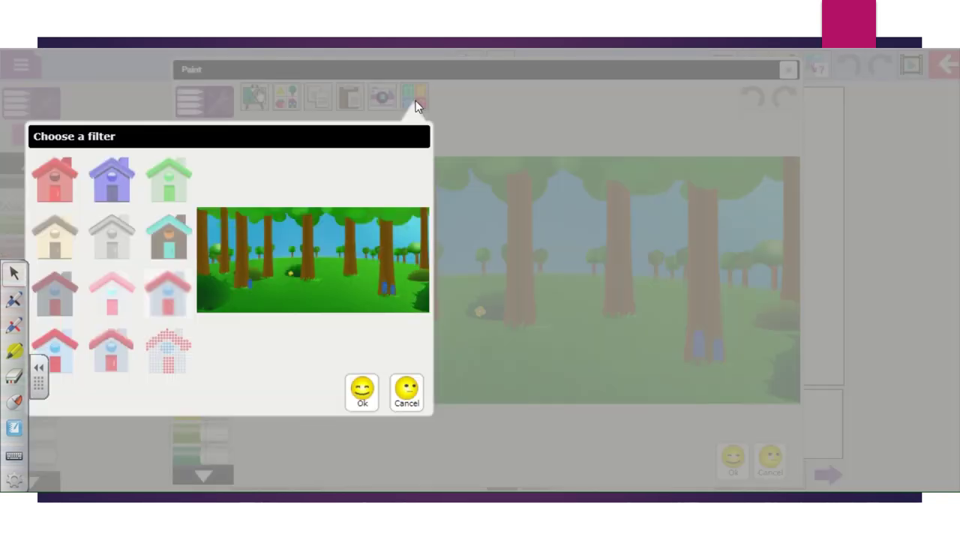
{"action": "left_click", "coordinate": [165, 248]}
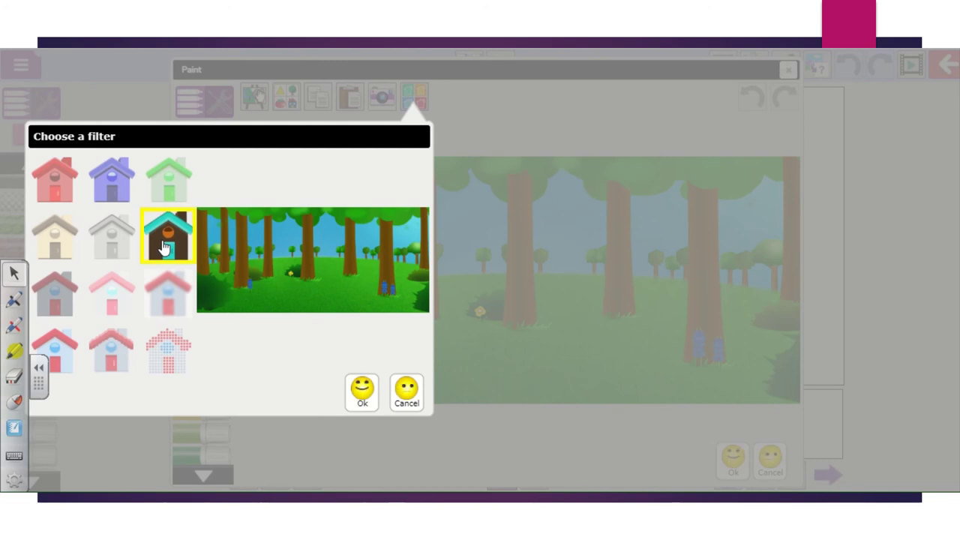
{"action": "left_click", "coordinate": [111, 244]}
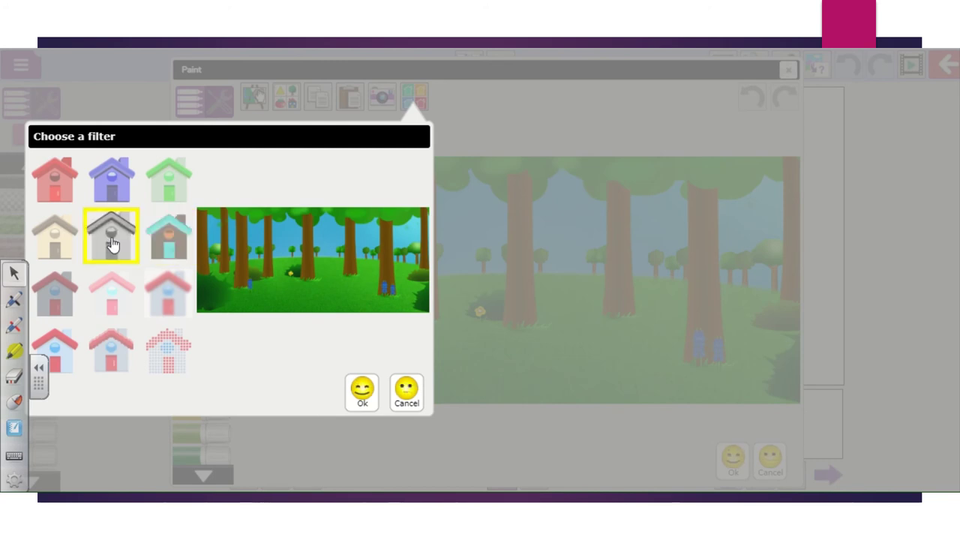
{"action": "left_click", "coordinate": [112, 298]}
{"action": "left_click", "coordinate": [172, 297]}
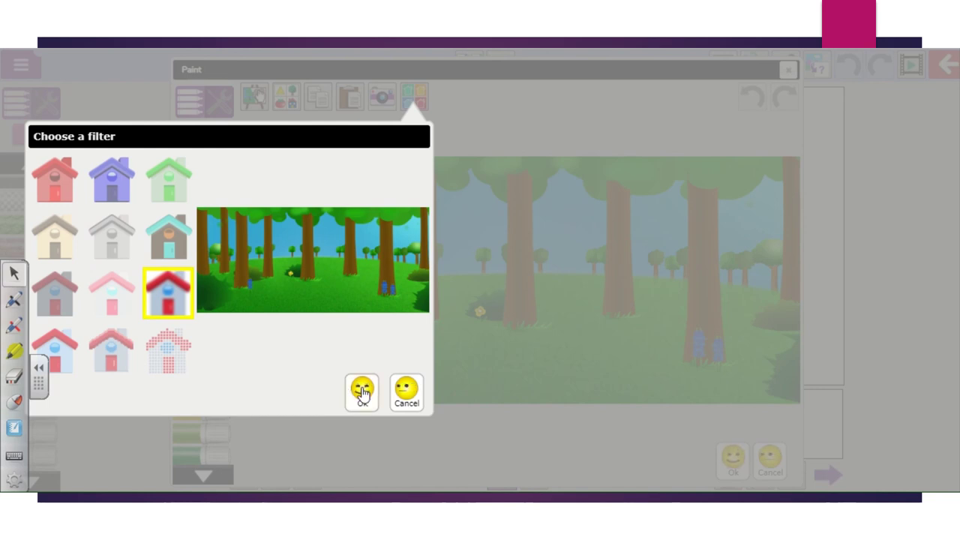
{"action": "left_click", "coordinate": [405, 393]}
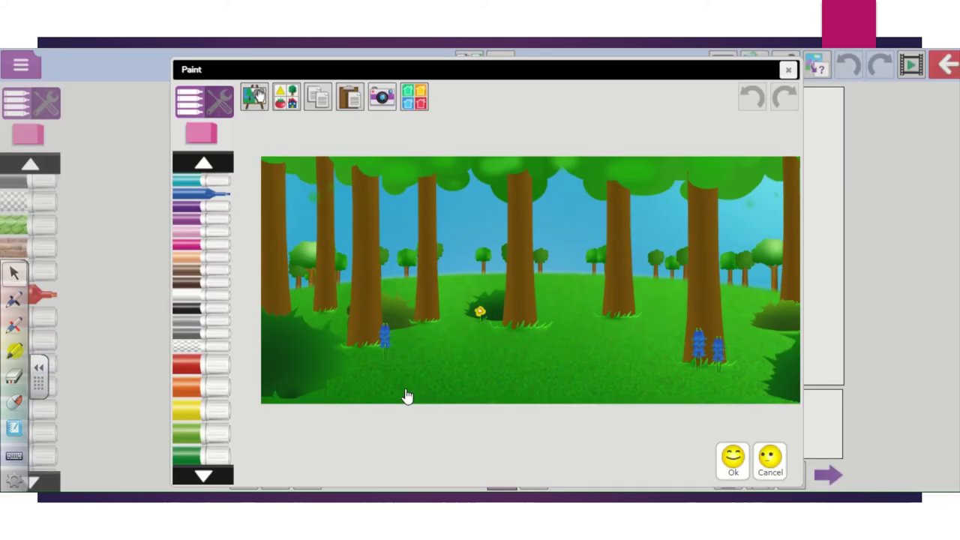
Replace the background with the sunny clipart scene of three trees and a cloud
{"action": "left_click", "coordinate": [291, 104]}
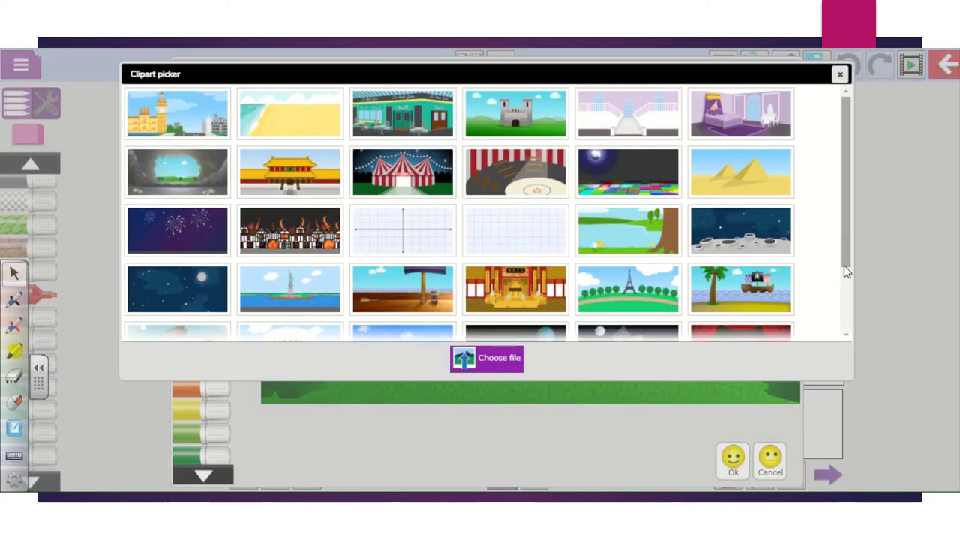
{"action": "left_click", "coordinate": [843, 265]}
{"action": "left_click", "coordinate": [418, 311]}
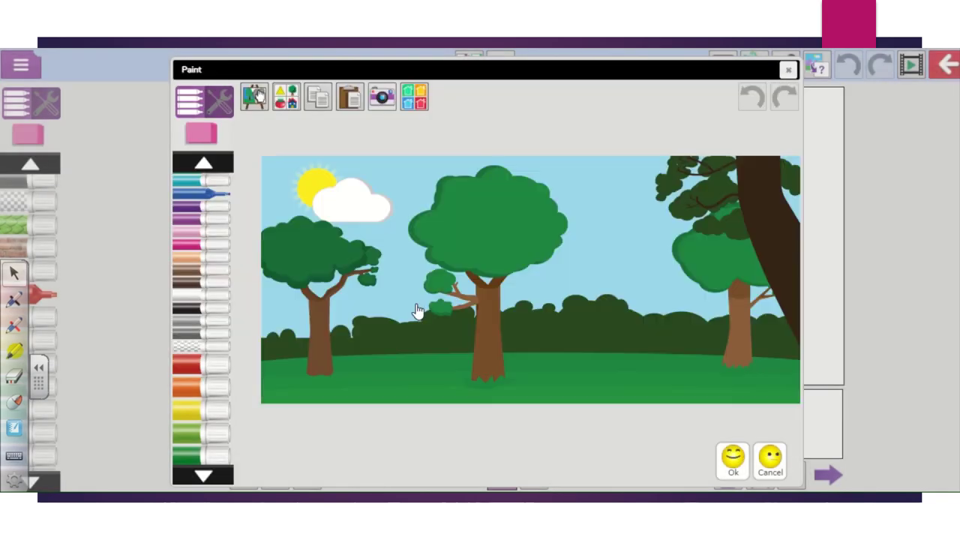
Preview the inverted, greyscale, sepia, darkening, brightening, blur and pixelated filters on the sunny tree background
{"action": "left_click", "coordinate": [418, 102]}
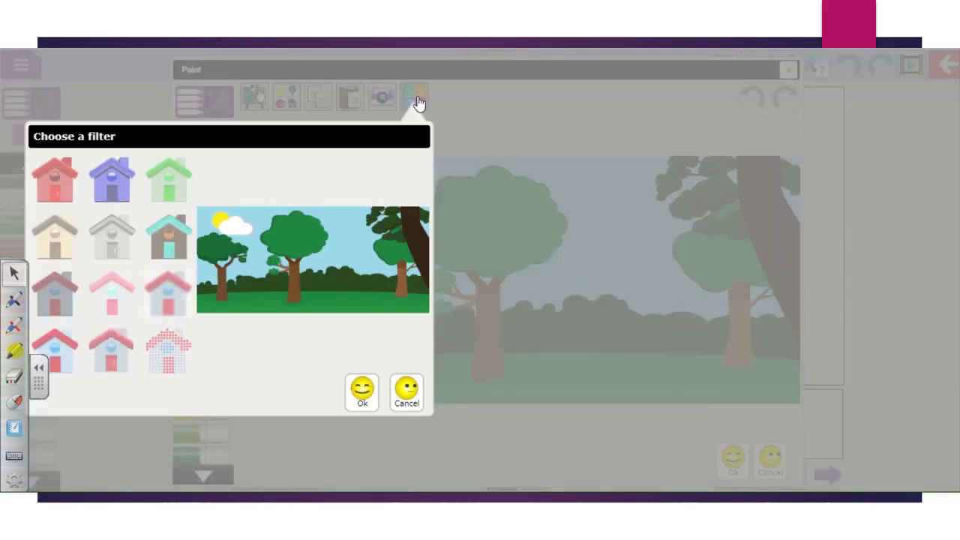
{"action": "left_click", "coordinate": [168, 246]}
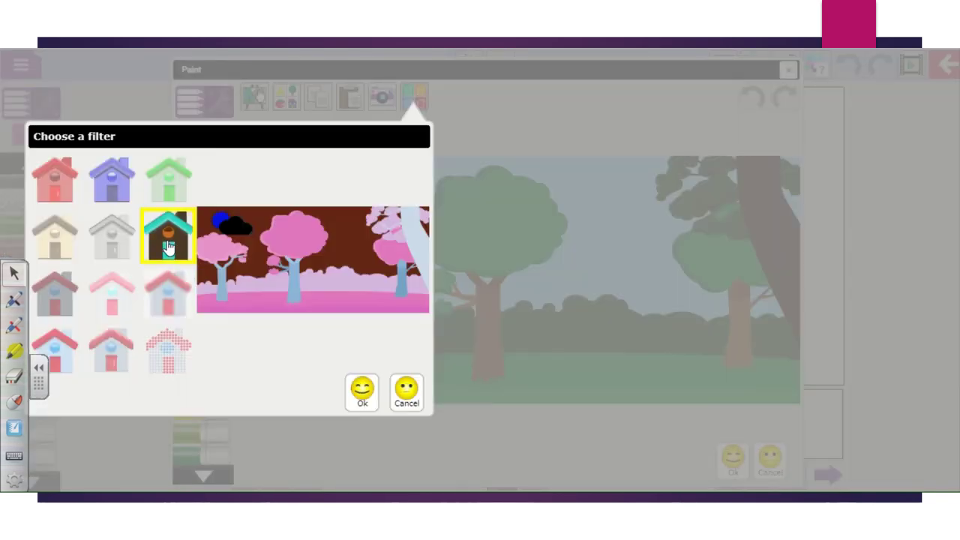
{"action": "left_click", "coordinate": [112, 246]}
{"action": "left_click", "coordinate": [55, 246]}
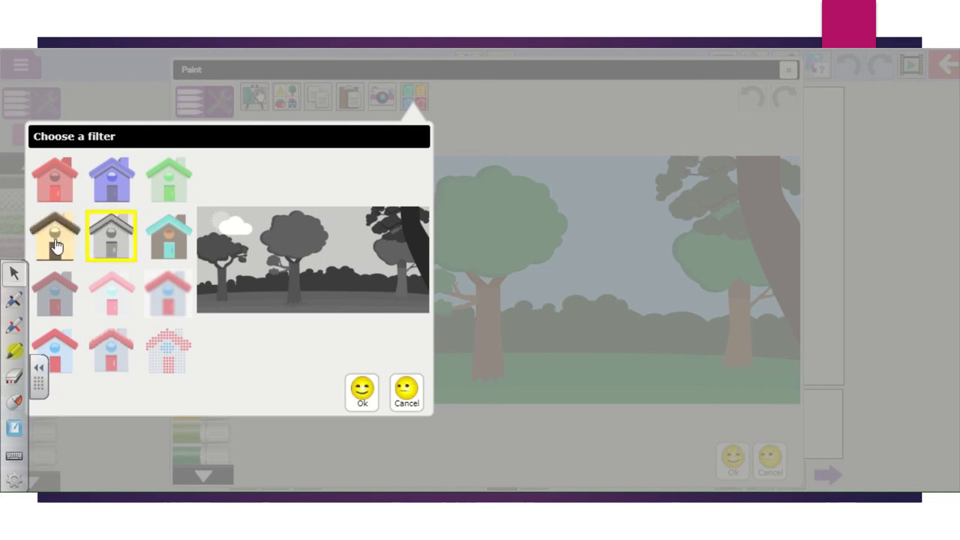
{"action": "left_click", "coordinate": [56, 297]}
{"action": "left_click", "coordinate": [102, 303]}
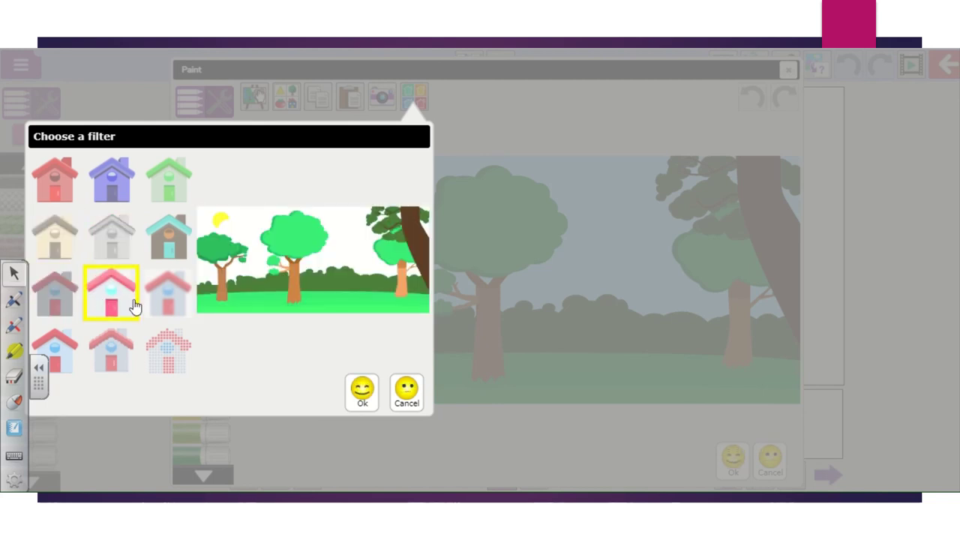
{"action": "left_click", "coordinate": [164, 307]}
{"action": "left_click", "coordinate": [58, 352]}
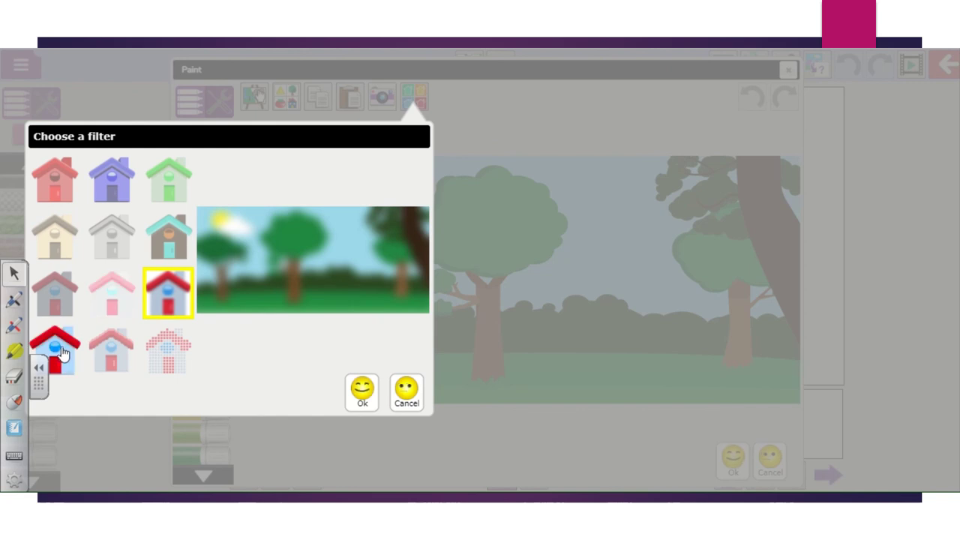
{"action": "left_click", "coordinate": [105, 359]}
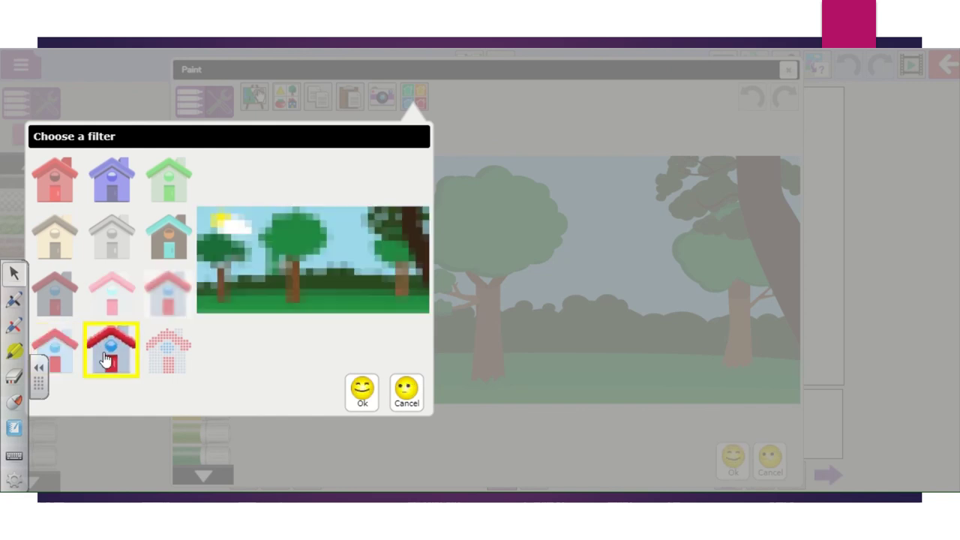
{"action": "left_click", "coordinate": [112, 306]}
{"action": "left_click", "coordinate": [67, 300]}
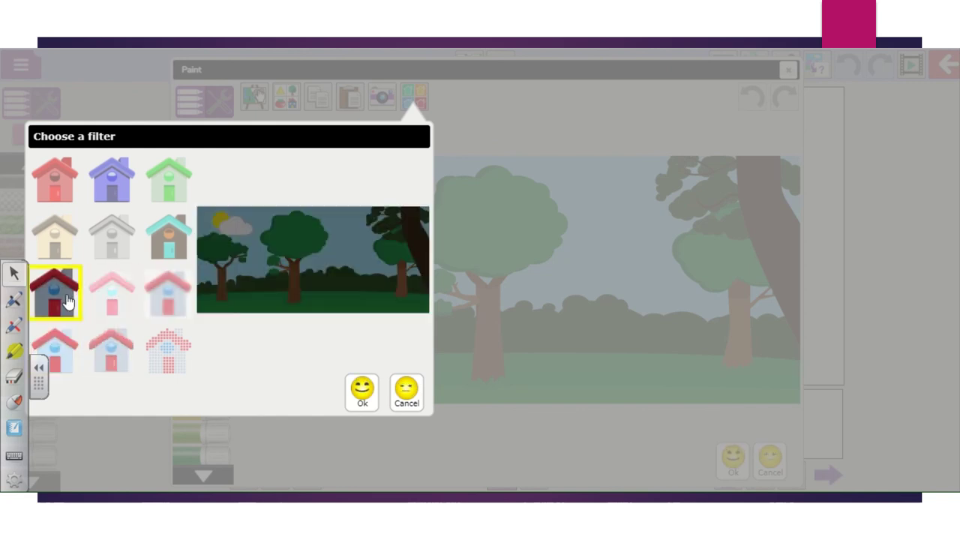
{"action": "left_click", "coordinate": [60, 243]}
{"action": "left_click", "coordinate": [110, 244]}
{"action": "left_click", "coordinate": [169, 246]}
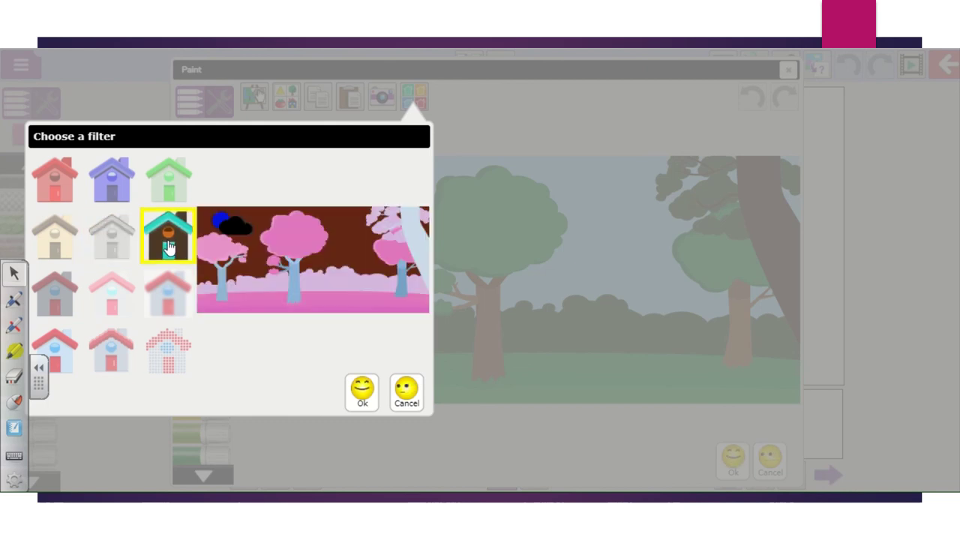
{"action": "left_click", "coordinate": [165, 289]}
Apply the brightening filter to the tree scene and save it as the page 5 background
{"action": "left_click", "coordinate": [131, 304]}
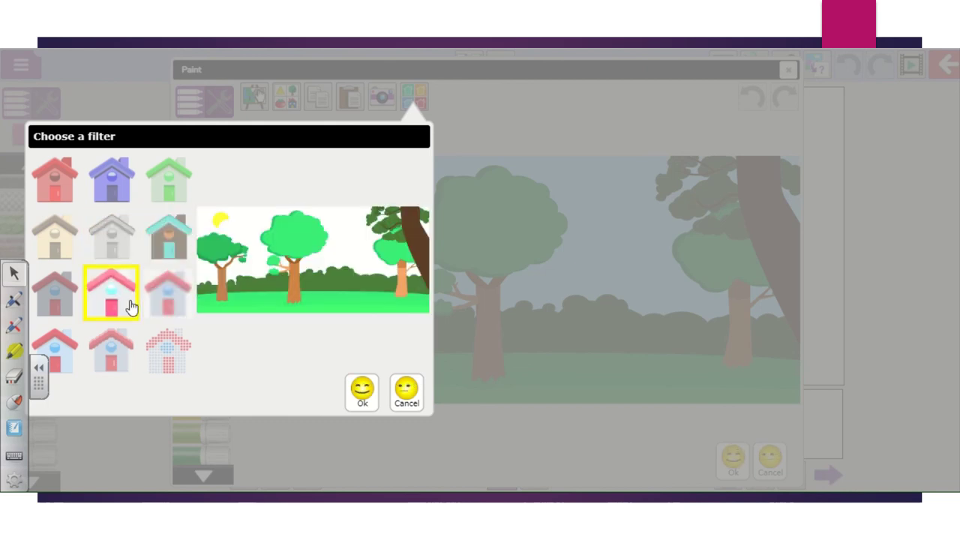
{"action": "left_click", "coordinate": [362, 394]}
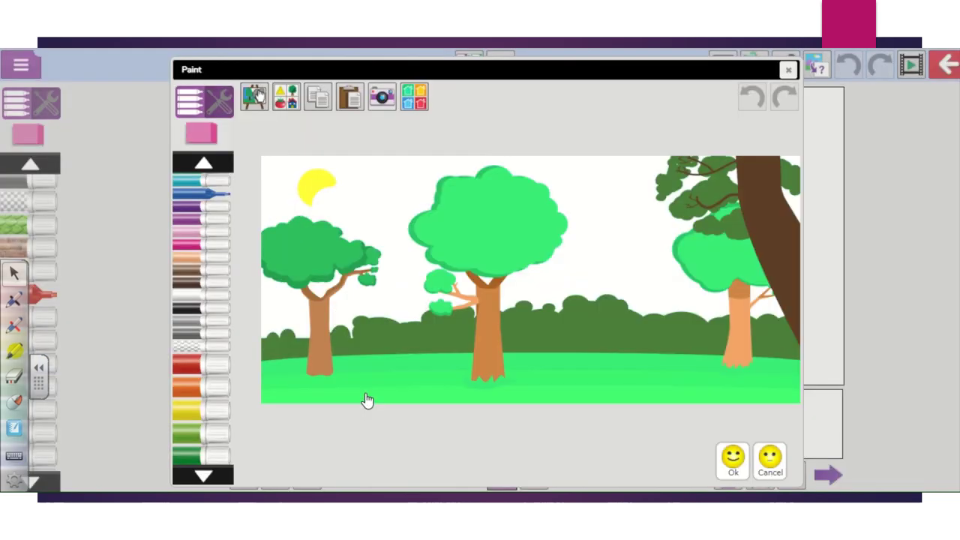
{"action": "left_click", "coordinate": [732, 459]}
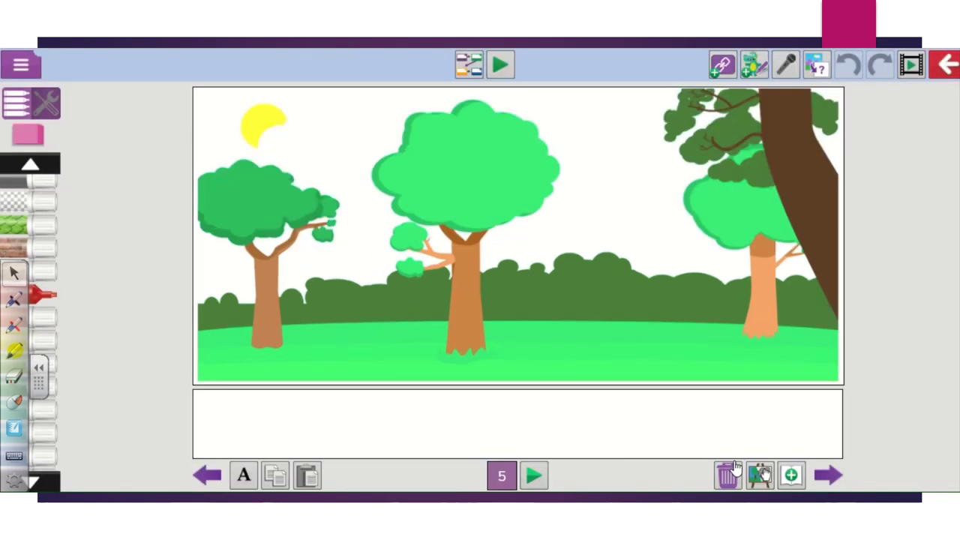
Add a new sprite to page 5 using the Little Red Riding Hood clipart from the characters category
{"action": "left_click", "coordinate": [756, 71]}
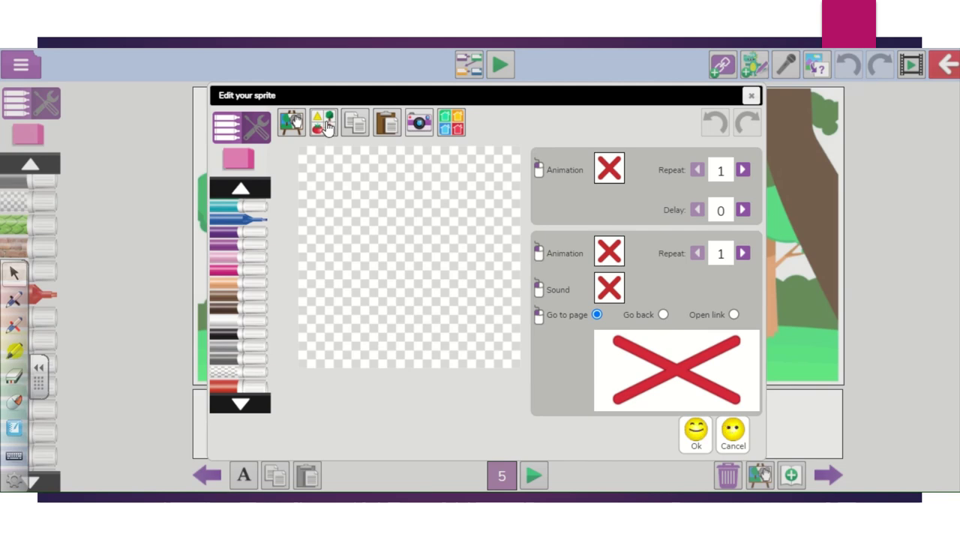
{"action": "left_click", "coordinate": [328, 126]}
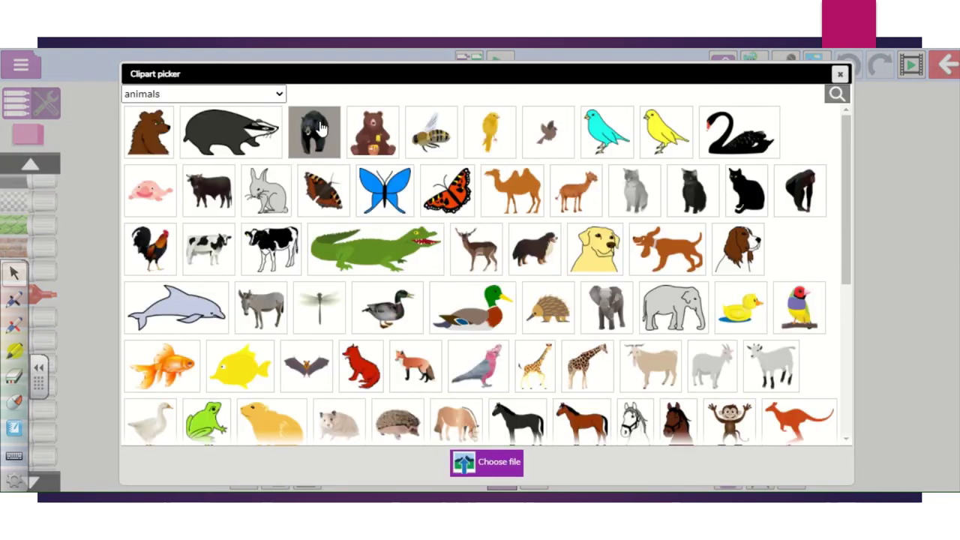
{"action": "left_click", "coordinate": [279, 94]}
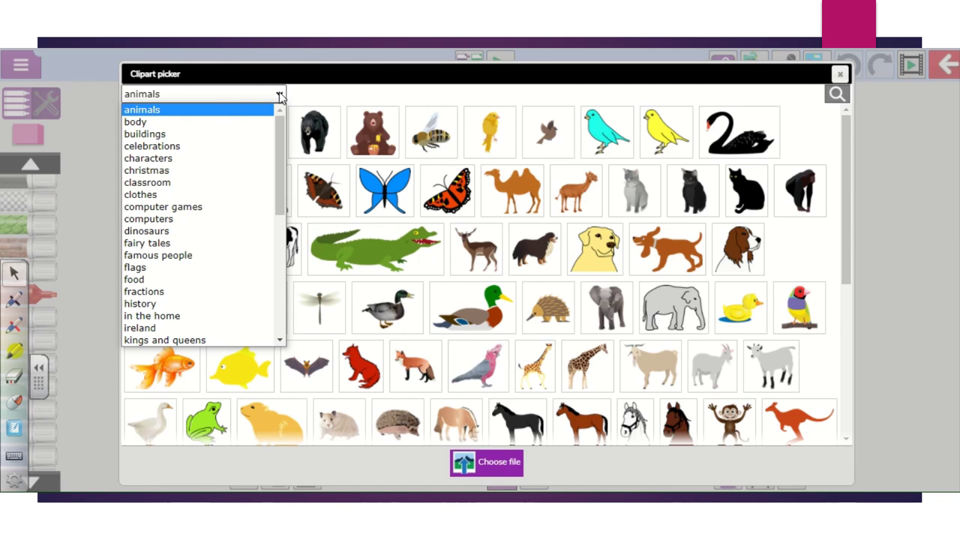
{"action": "left_click", "coordinate": [244, 160]}
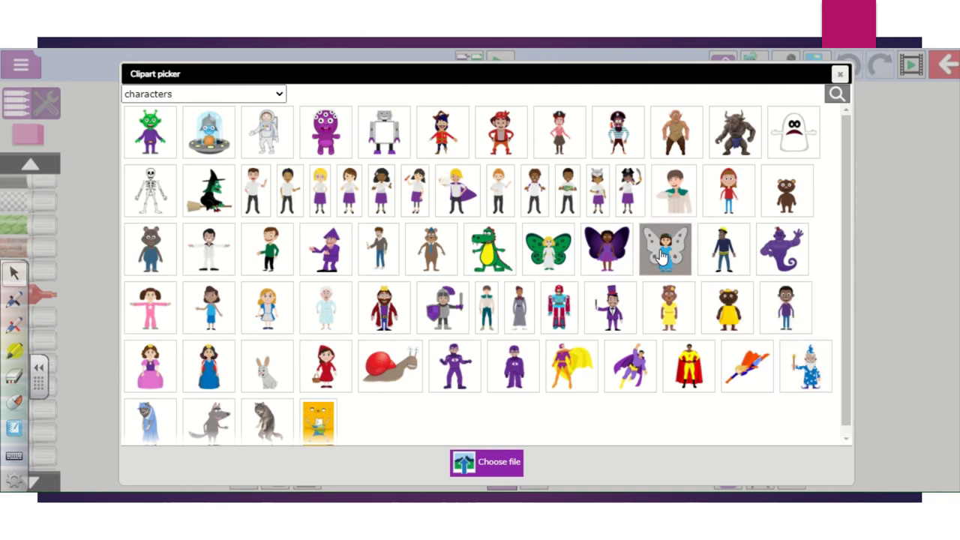
{"action": "left_click", "coordinate": [318, 369]}
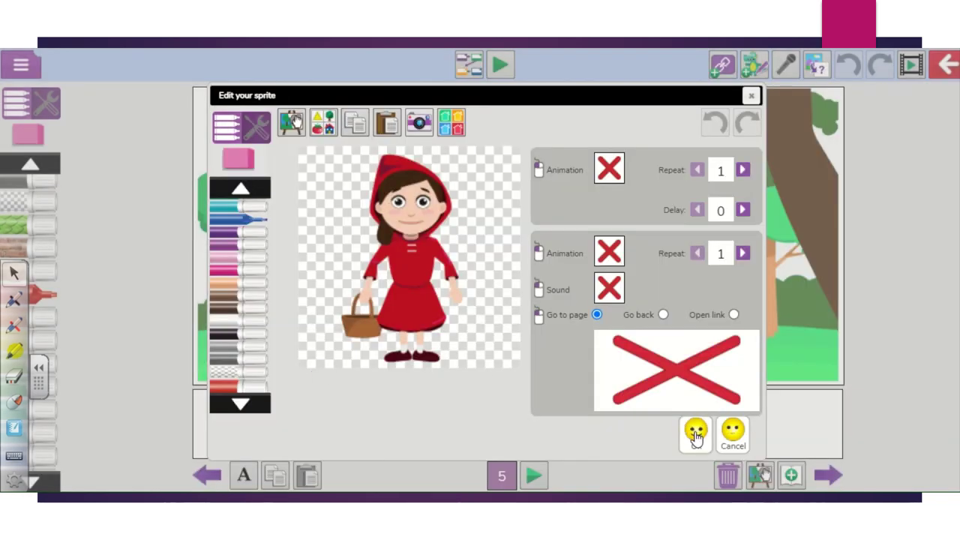
Give the sprite the move-right animation with 3 repeats and save the sprite without a click animation
{"action": "left_click", "coordinate": [609, 171]}
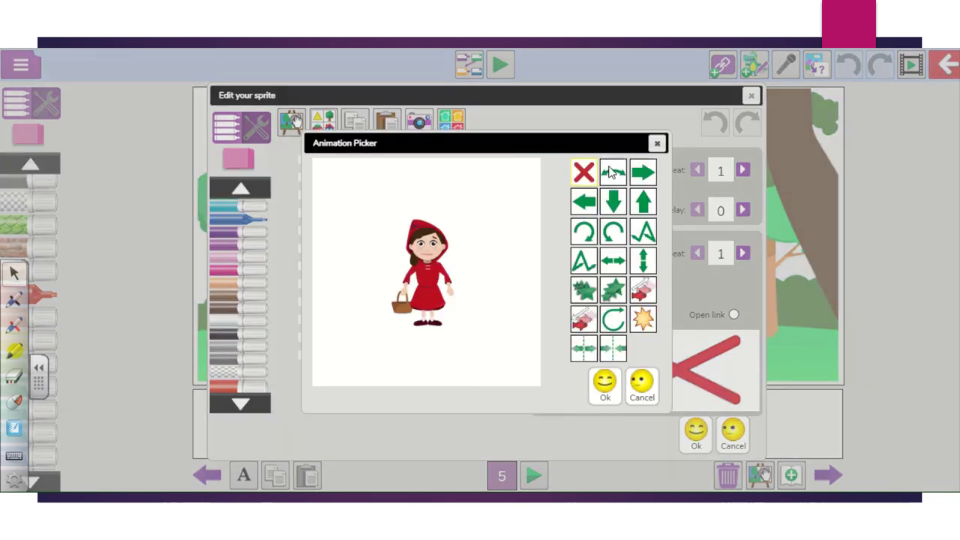
{"action": "left_click", "coordinate": [614, 233]}
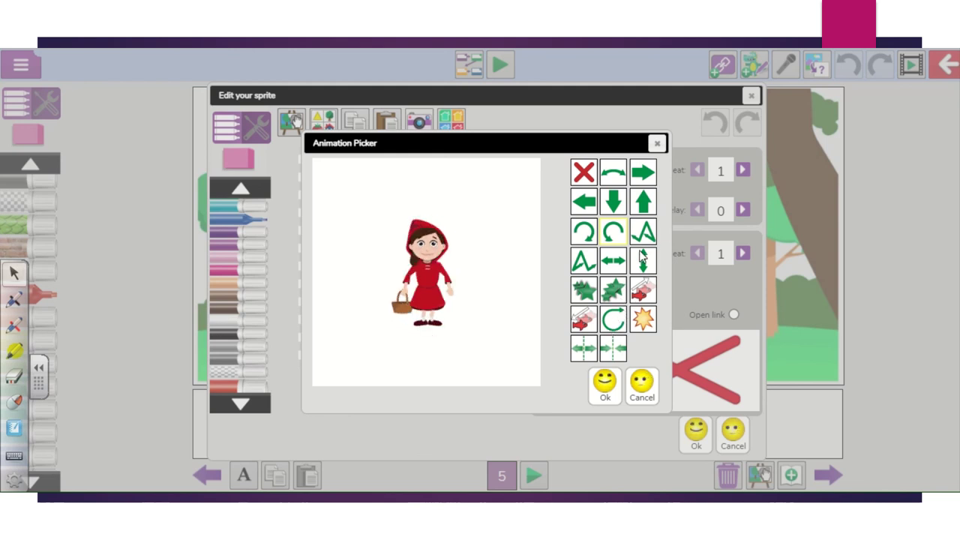
{"action": "left_click", "coordinate": [643, 177]}
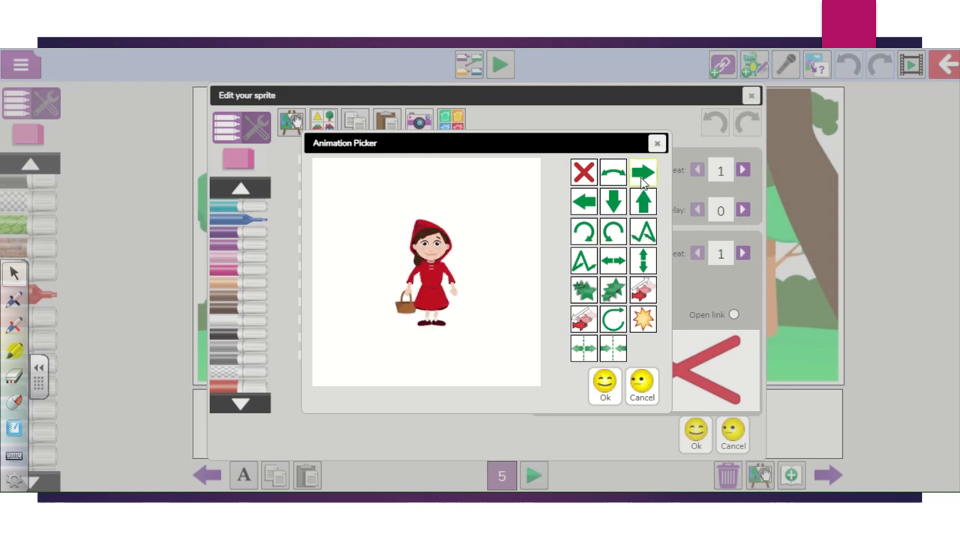
{"action": "left_click", "coordinate": [604, 384]}
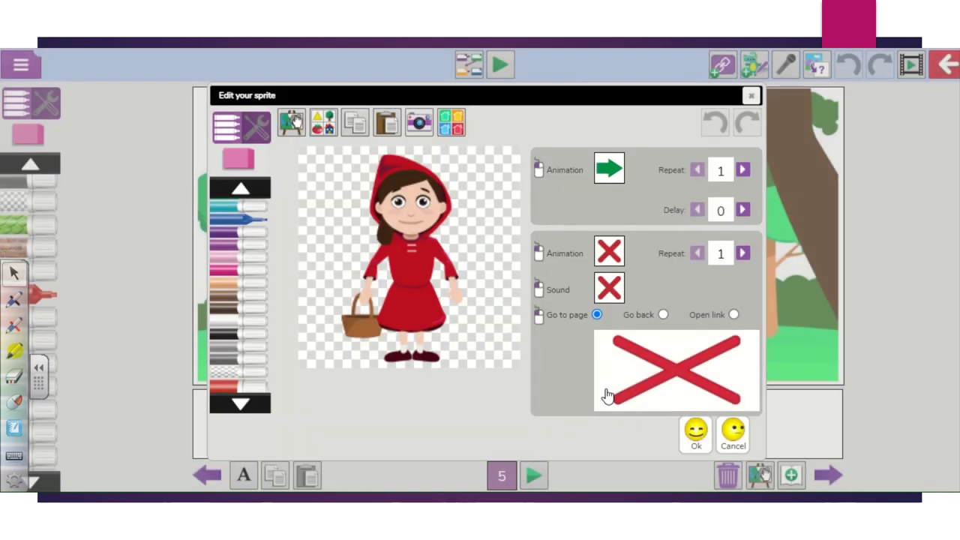
{"action": "left_click", "coordinate": [743, 171]}
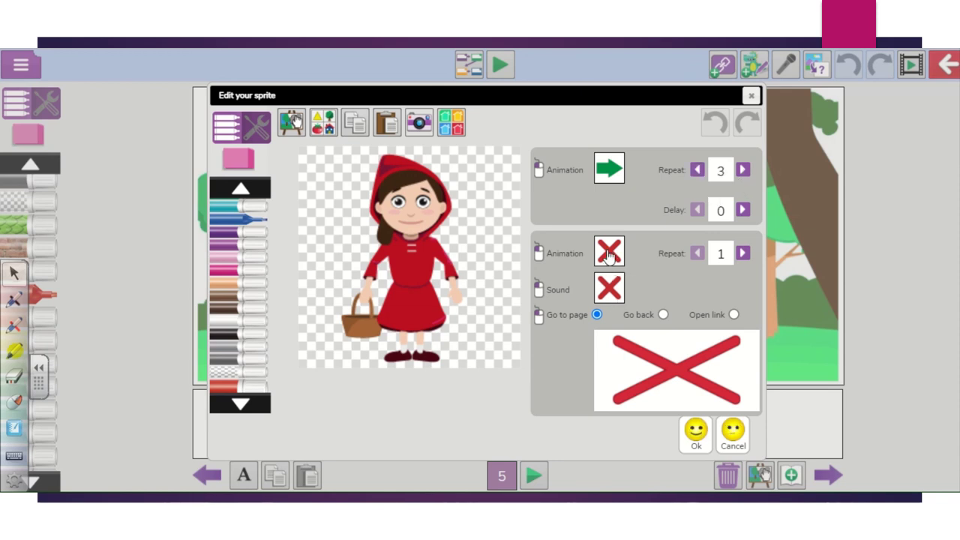
{"action": "left_click", "coordinate": [608, 254]}
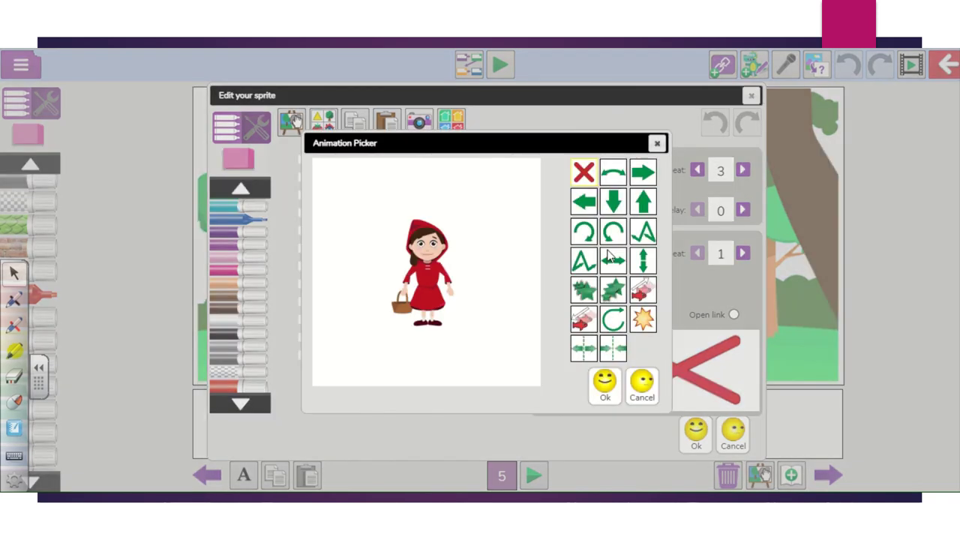
{"action": "left_click", "coordinate": [657, 143]}
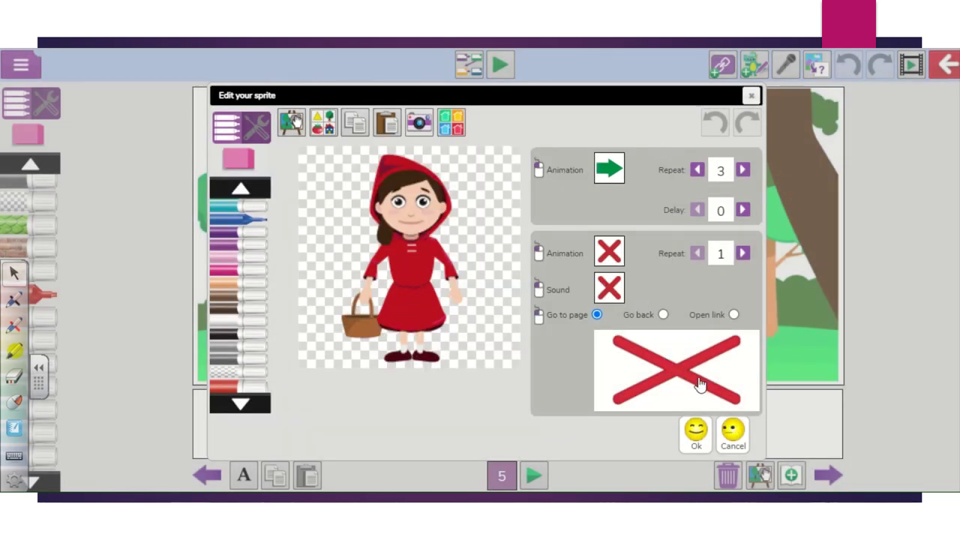
{"action": "left_click", "coordinate": [694, 441]}
Place the Little Red Riding Hood sprite on the grass beside the leftmost tree and enlarge it
{"action": "left_click_drag", "start_coordinate": [503, 276], "coordinate": [623, 260]}
{"action": "mouse_move", "coordinate": [607, 303]}
{"action": "left_mouse_down"}
{"action": "mouse_move", "coordinate": [606, 386]}
{"action": "mouse_move", "coordinate": [606, 255]}
{"action": "mouse_move", "coordinate": [606, 289]}
{"action": "left_mouse_up"}
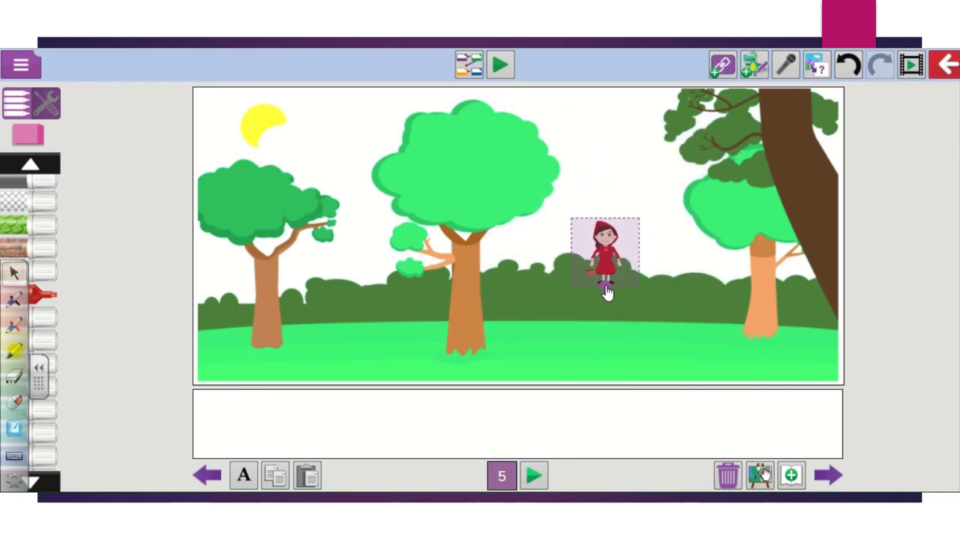
{"action": "left_click_drag", "start_coordinate": [615, 248], "coordinate": [297, 337]}
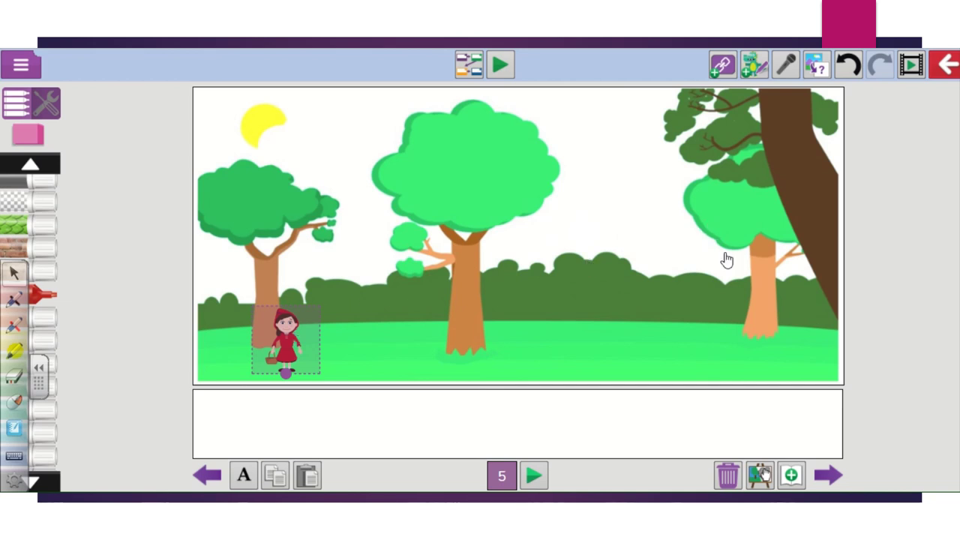
{"action": "left_click", "coordinate": [289, 356]}
{"action": "left_click_drag", "start_coordinate": [285, 377], "coordinate": [333, 341]}
Write the page 5 story text "Little Red Riding Hood was ready to enter the woods"
{"action": "left_click", "coordinate": [291, 419]}
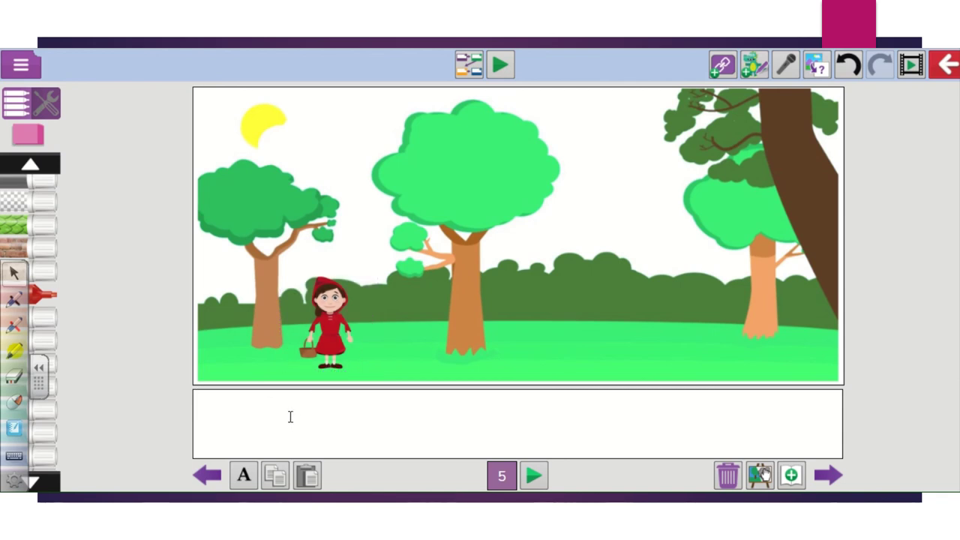
{"action": "type", "text": "Little Red Ri"}
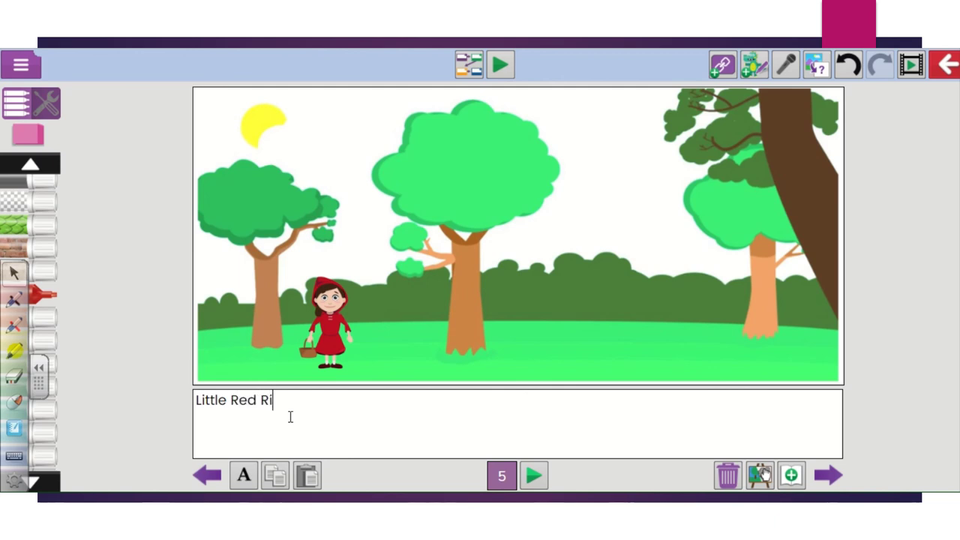
{"action": "type", "text": "ding Hood was ready to enter the woo"}
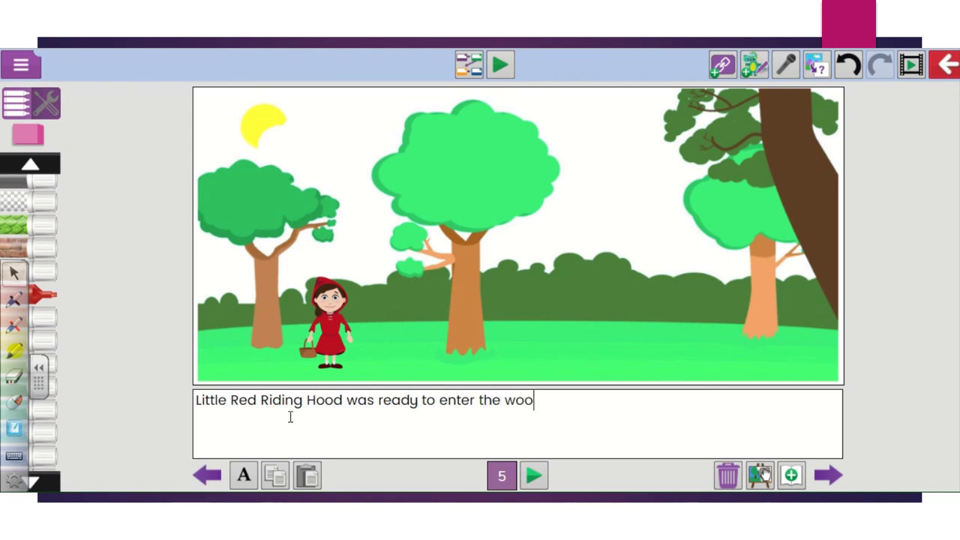
{"action": "type", "text": "ds/"}
{"action": "key", "text": "BackSpace"}
Create a rectangular red button reading "Stay and have a rest" and open the choice of its linked page
{"action": "left_click", "coordinate": [724, 71]}
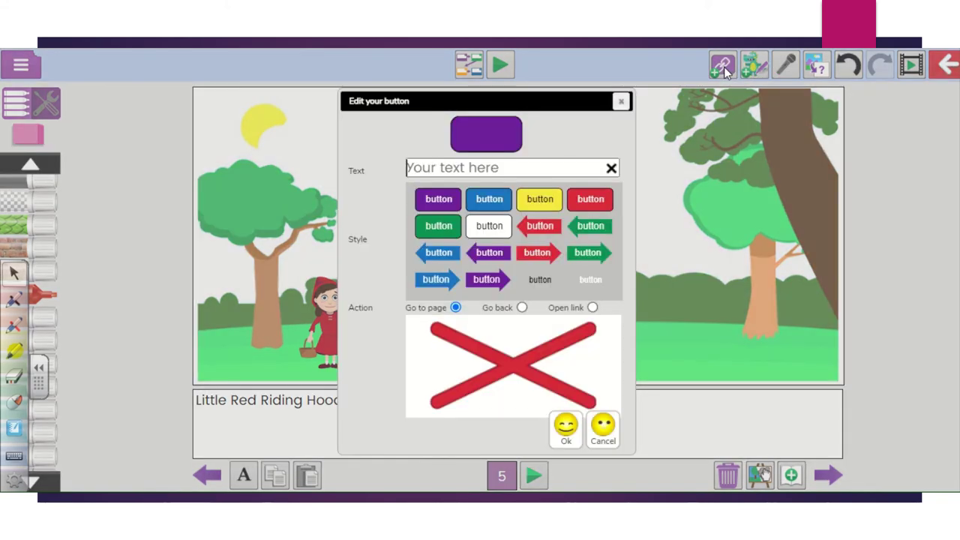
{"action": "left_click", "coordinate": [600, 207]}
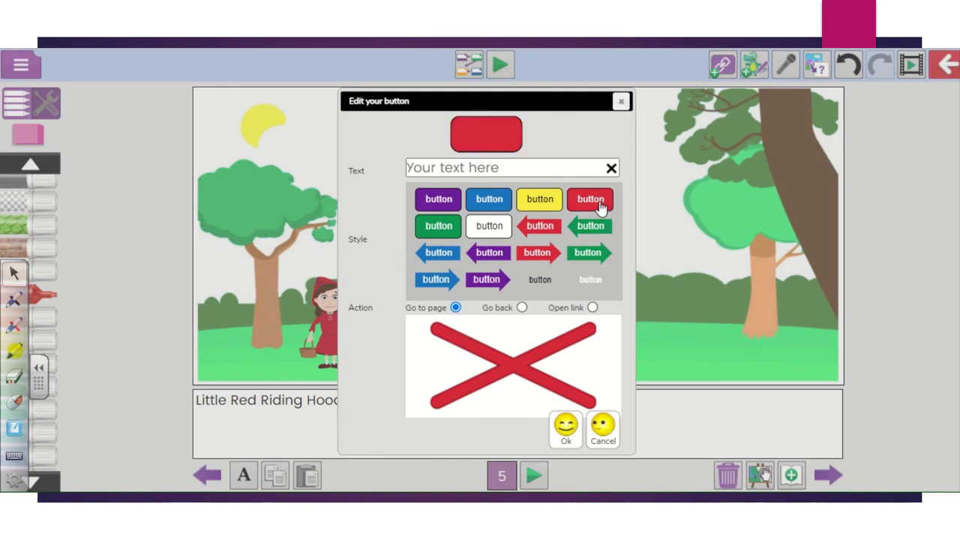
{"action": "left_click", "coordinate": [535, 168]}
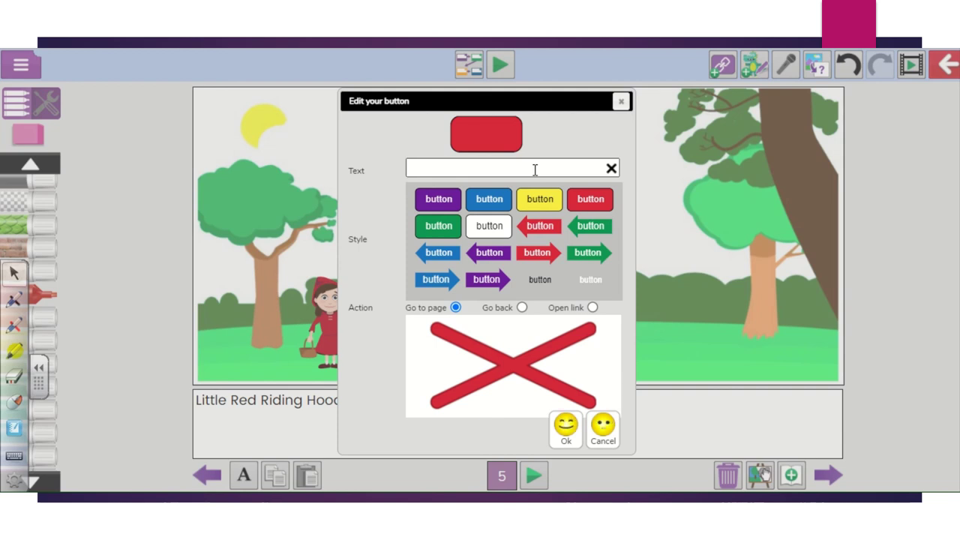
{"action": "type", "text": "Stay"}
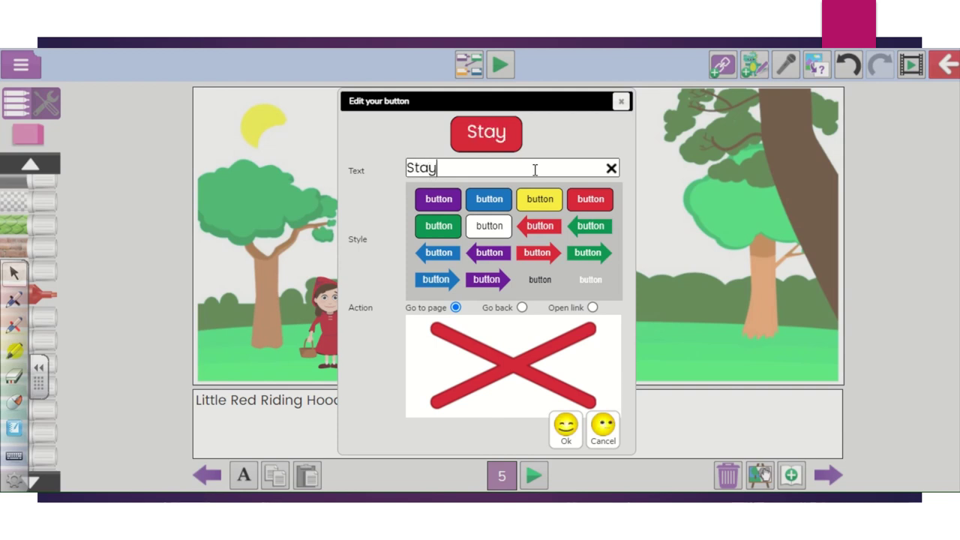
{"action": "type", "text": " and "}
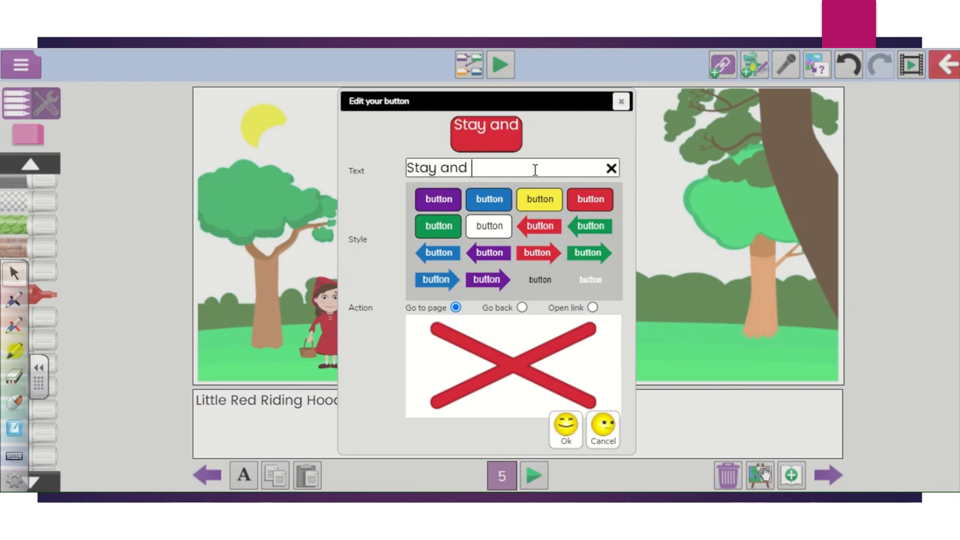
{"action": "type", "text": "have a rest"}
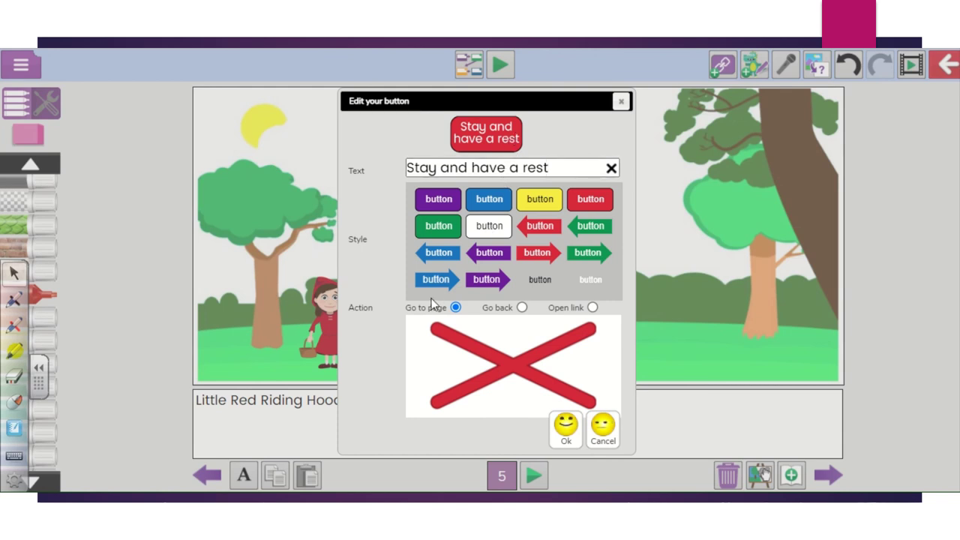
{"action": "left_click", "coordinate": [519, 369]}
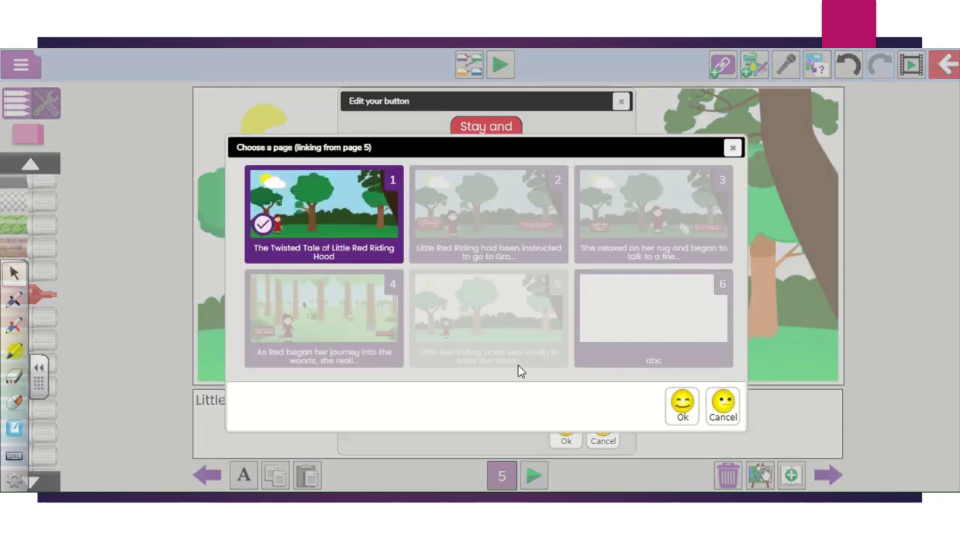
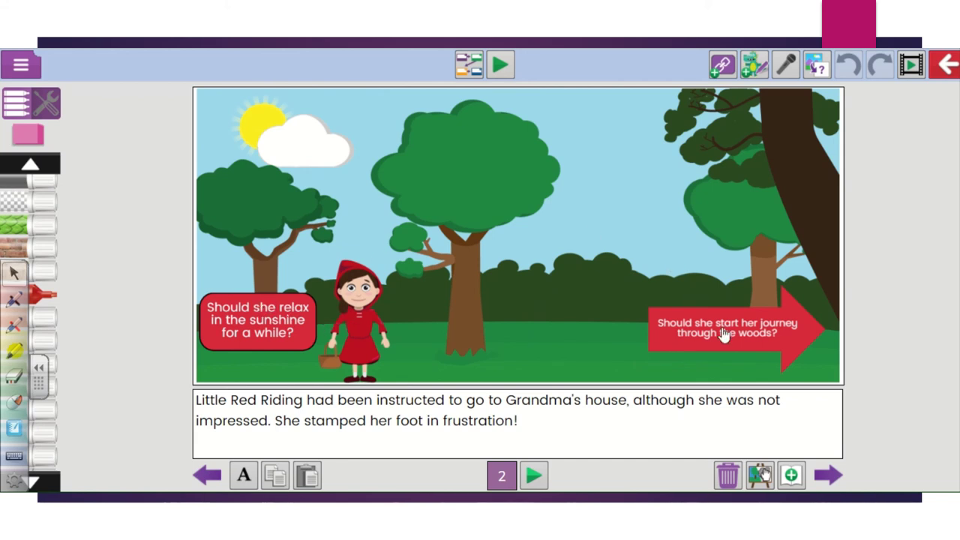
Review the choice buttons and story text on pages 2 to 4, ending on page 5
{"action": "left_click", "coordinate": [828, 475]}
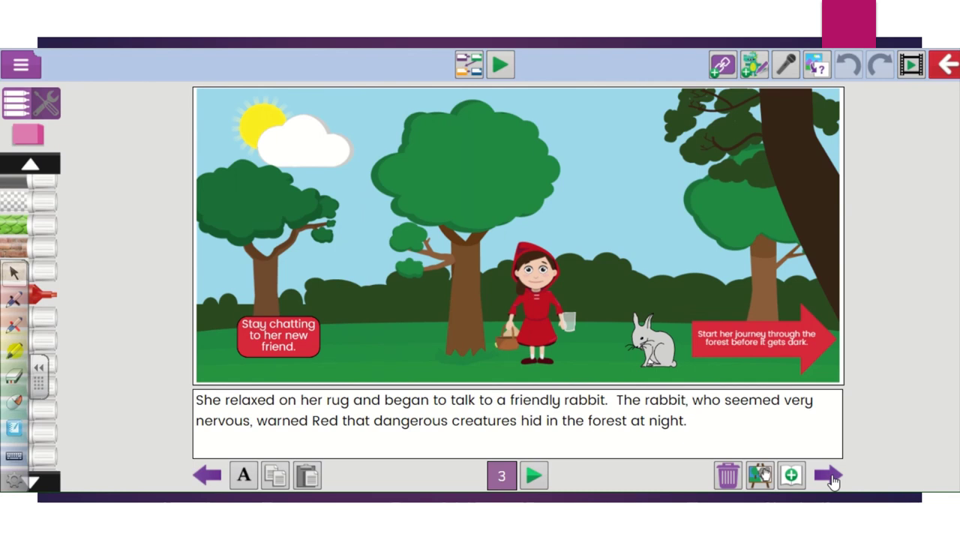
{"action": "left_click", "coordinate": [827, 476]}
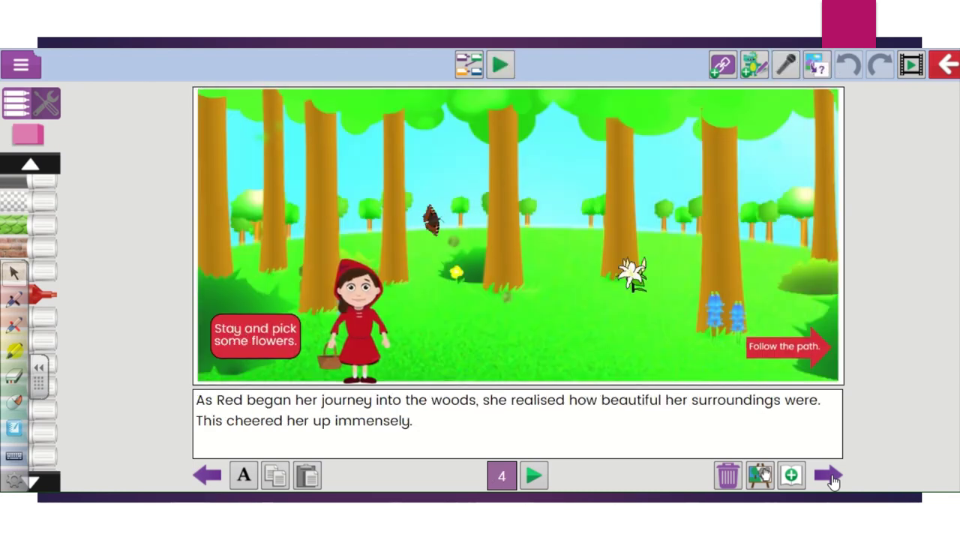
{"action": "left_click", "coordinate": [827, 475]}
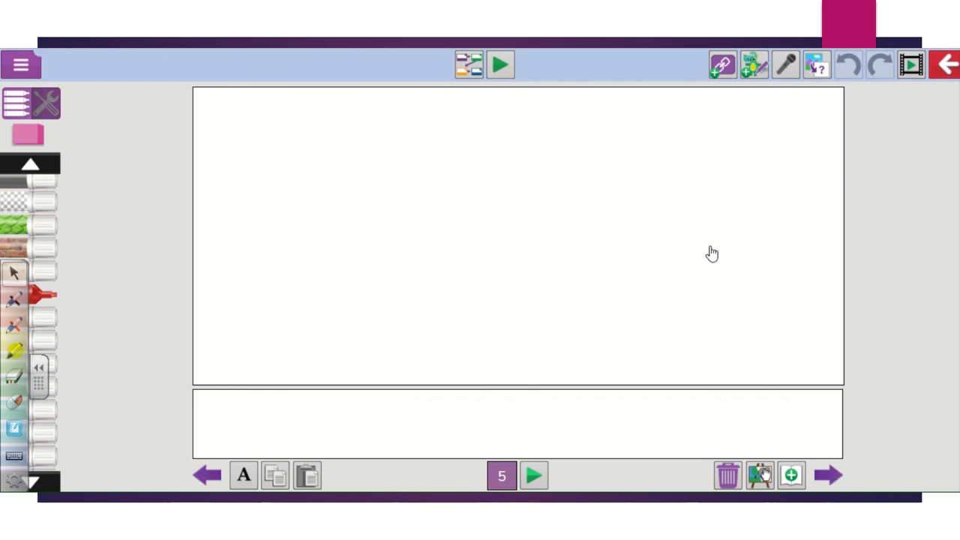
Open the background editor for blank page 5 and insert the green forest clipart scene with tall tree trunks
{"action": "left_click", "coordinate": [818, 72]}
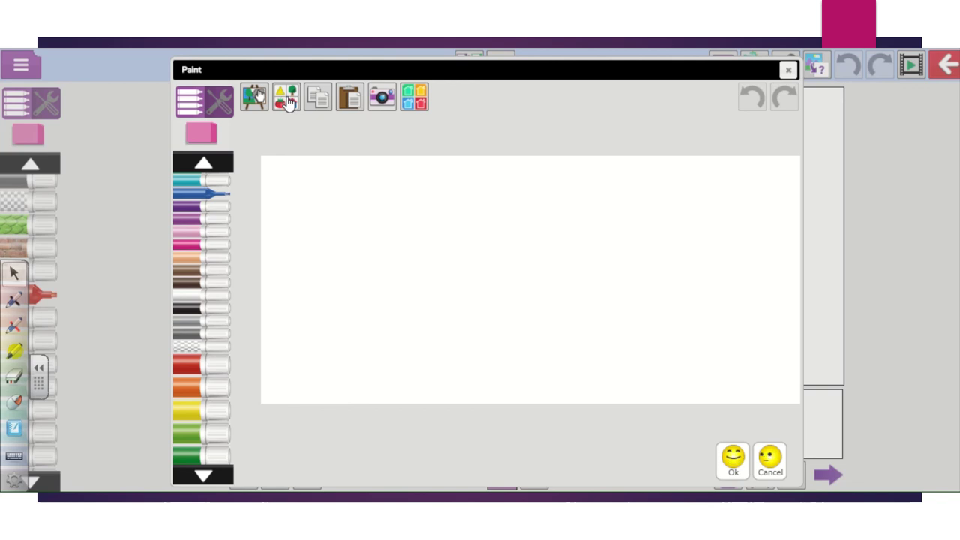
{"action": "left_click", "coordinate": [289, 102]}
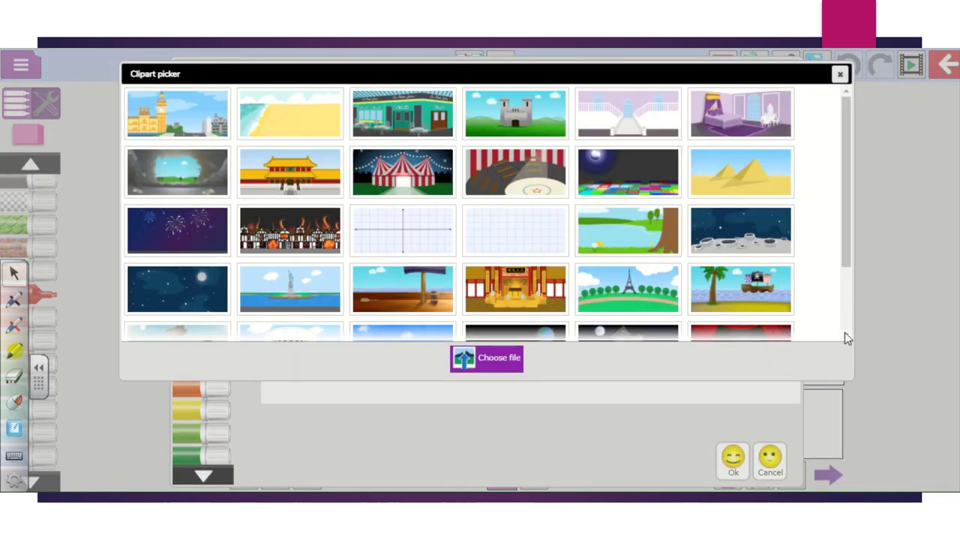
{"action": "left_click_drag", "start_coordinate": [844, 332], "coordinate": [845, 310]}
{"action": "left_click", "coordinate": [810, 313]}
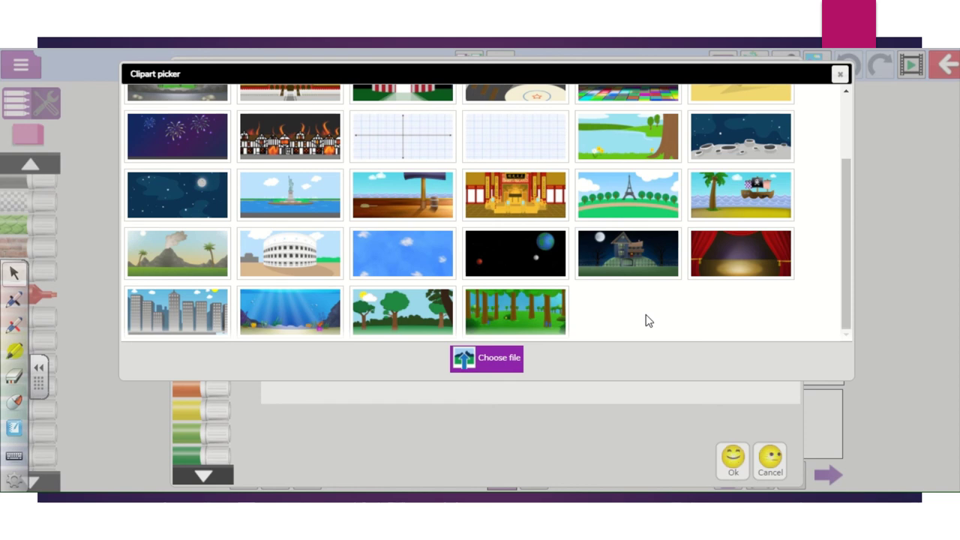
{"action": "left_click", "coordinate": [486, 327]}
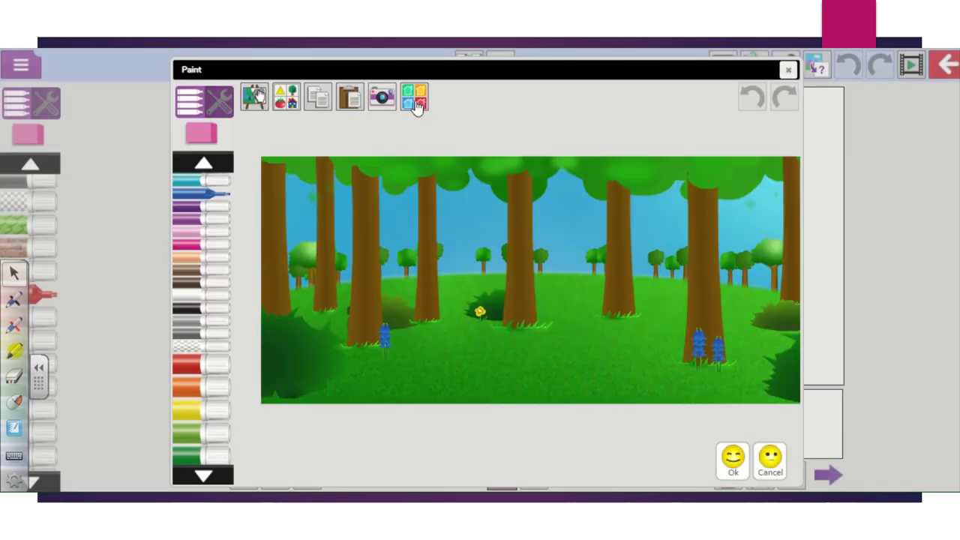
{"action": "left_click", "coordinate": [417, 103]}
{"action": "left_click", "coordinate": [164, 246]}
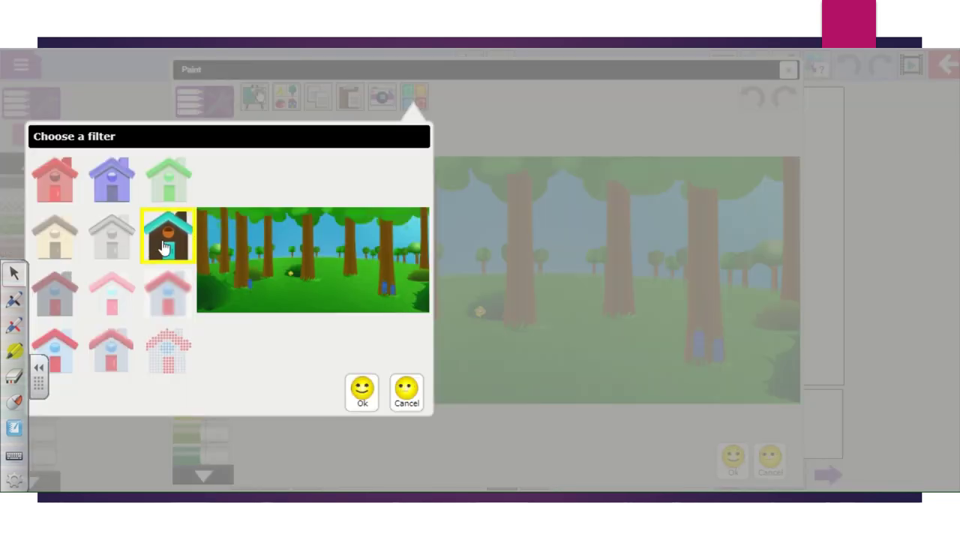
{"action": "left_click", "coordinate": [112, 241]}
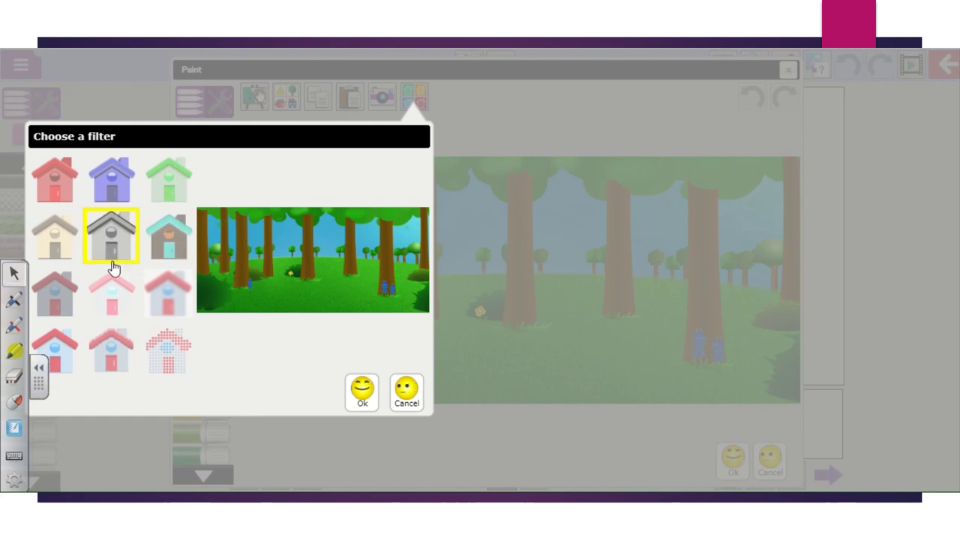
{"action": "left_click", "coordinate": [112, 301]}
{"action": "left_click", "coordinate": [172, 297]}
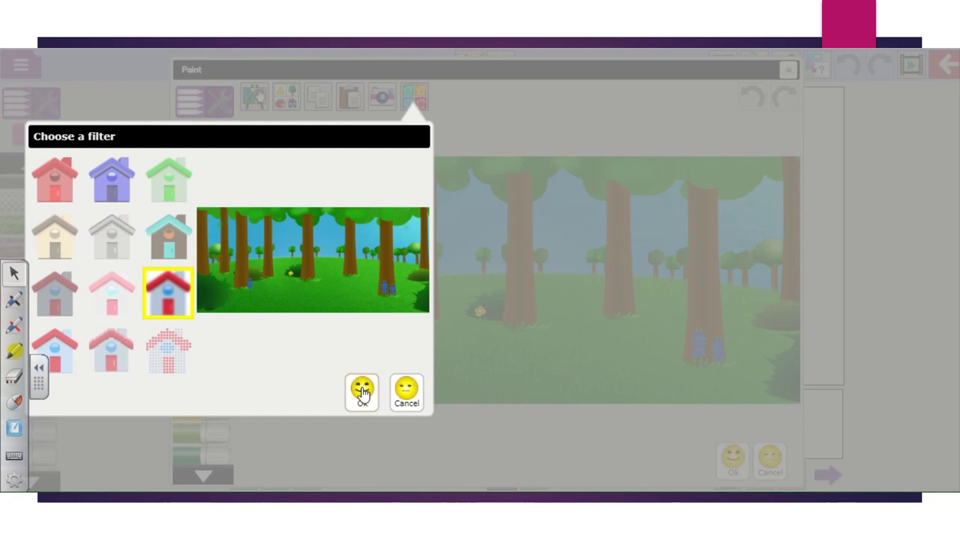
{"action": "left_click", "coordinate": [406, 392]}
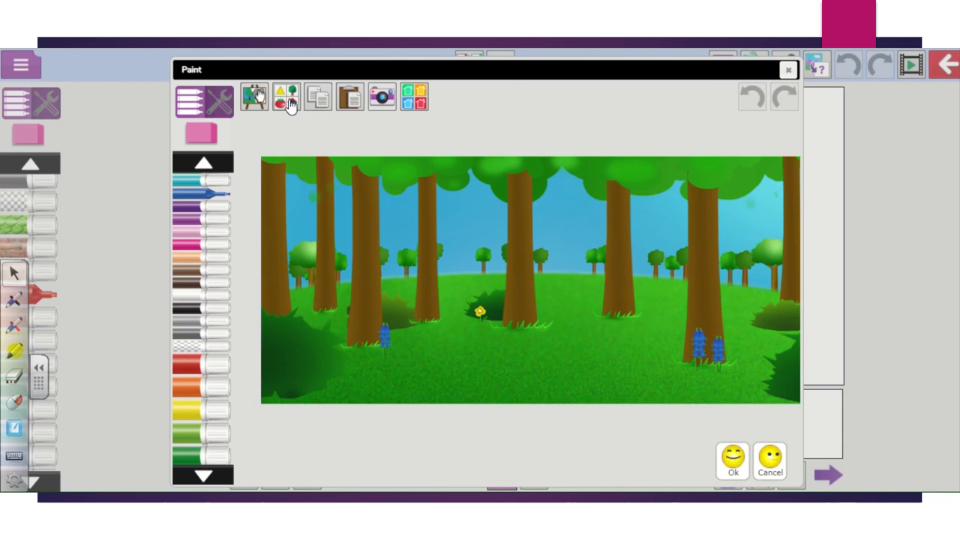
Replace the forest background with the clipart scene of rounded green trees, hedge and sun behind a cloud
{"action": "left_click", "coordinate": [290, 105]}
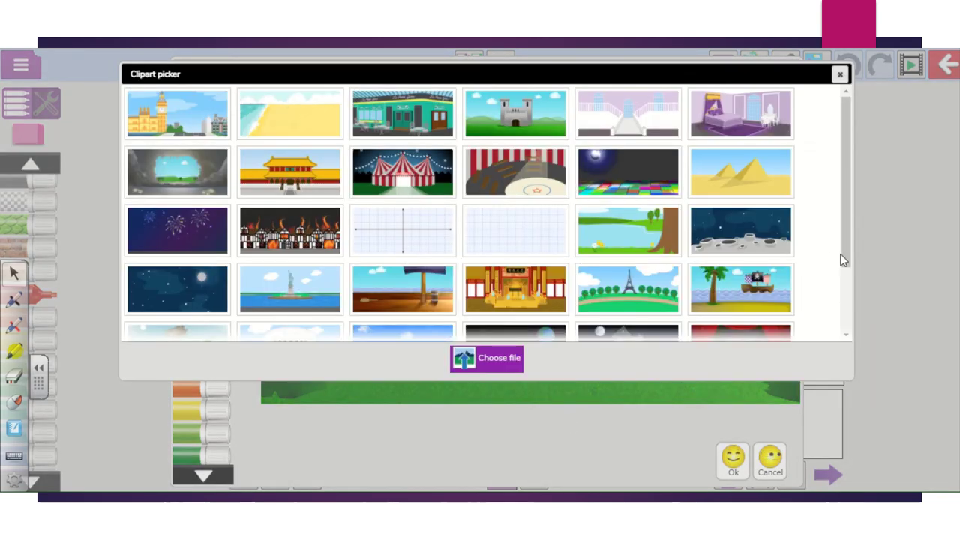
{"action": "scroll", "coordinate": [843, 259], "scroll_direction": "down", "scroll_amount": 3}
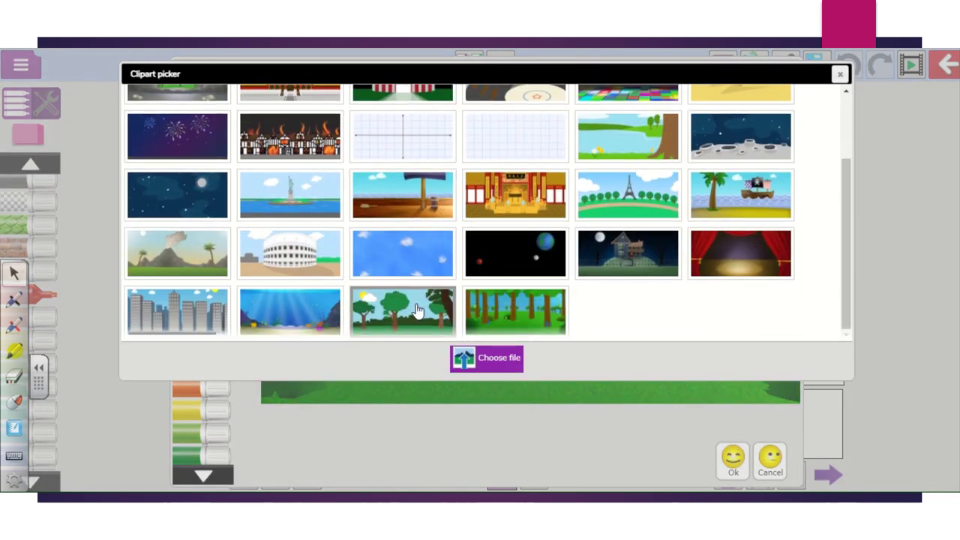
{"action": "left_click", "coordinate": [417, 310]}
Preview the inverted, greyscale, sepia, darkening, brightening, blur and pixelation filters on the tree scene
{"action": "left_click", "coordinate": [418, 103]}
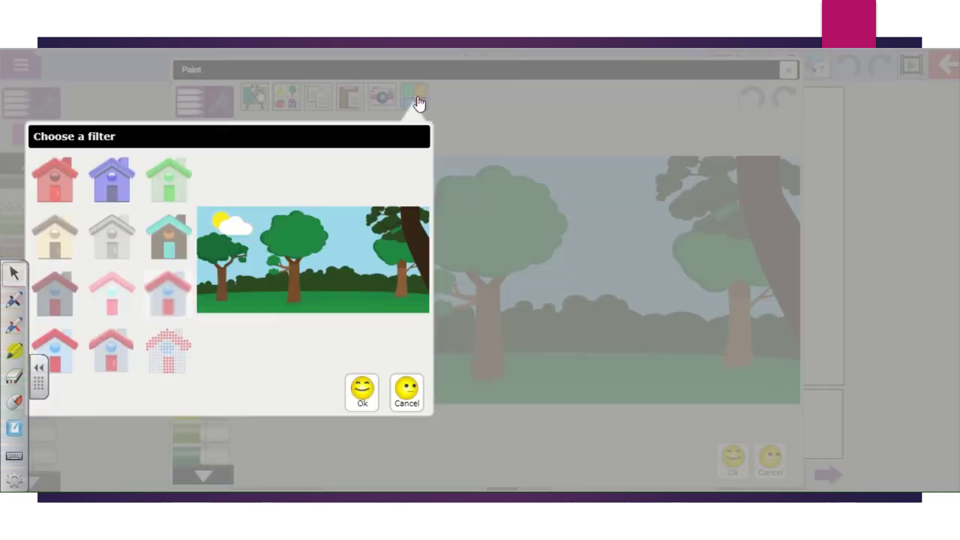
{"action": "left_click", "coordinate": [167, 247]}
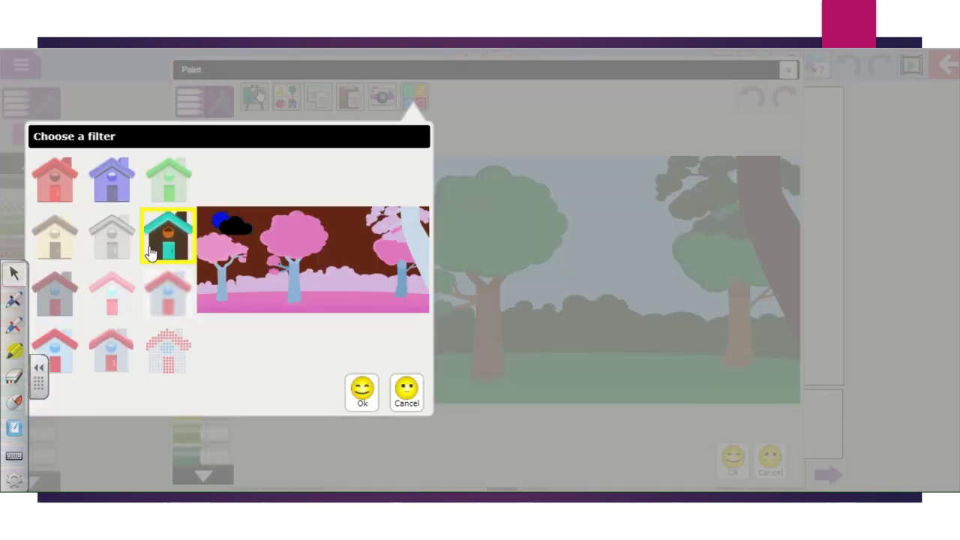
{"action": "left_click", "coordinate": [112, 250]}
{"action": "left_click", "coordinate": [56, 244]}
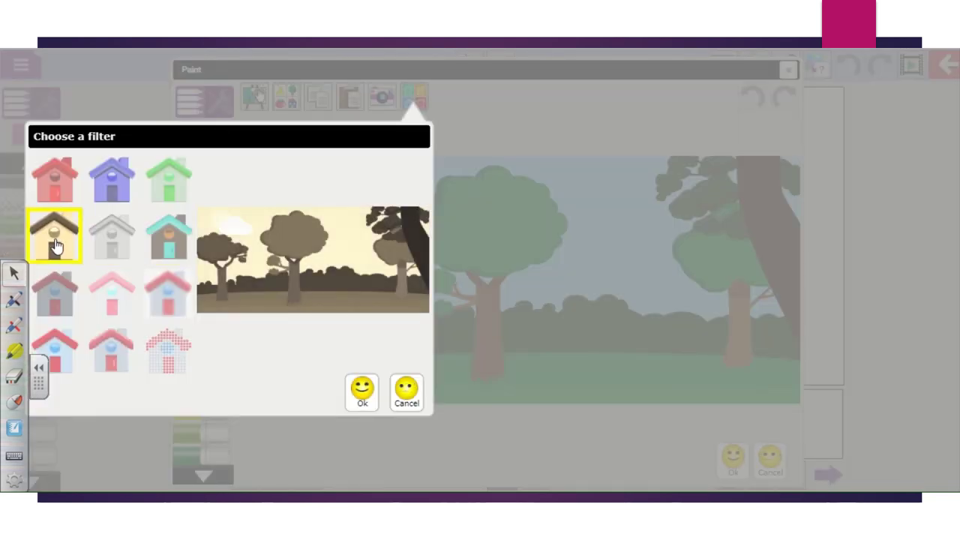
{"action": "left_click", "coordinate": [53, 296]}
{"action": "left_click", "coordinate": [104, 305]}
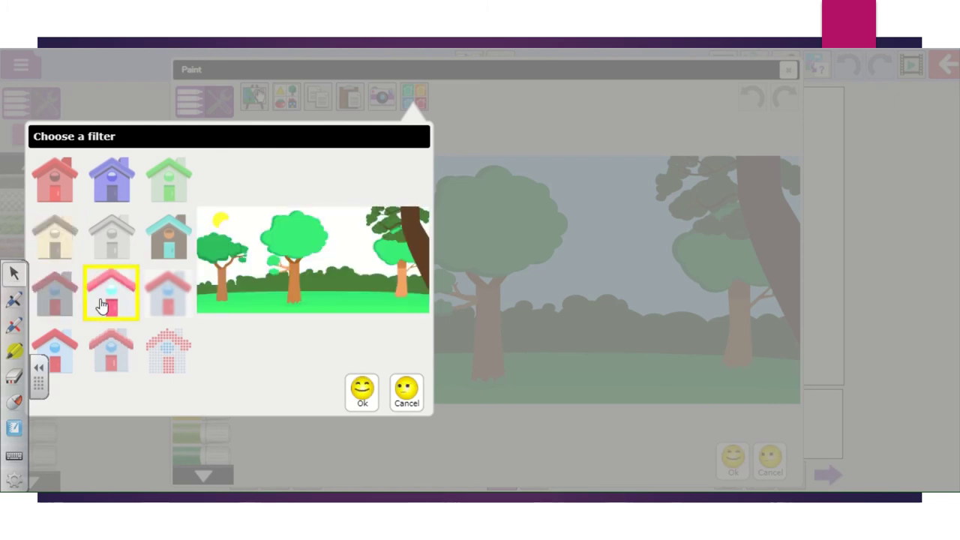
{"action": "left_click", "coordinate": [168, 304]}
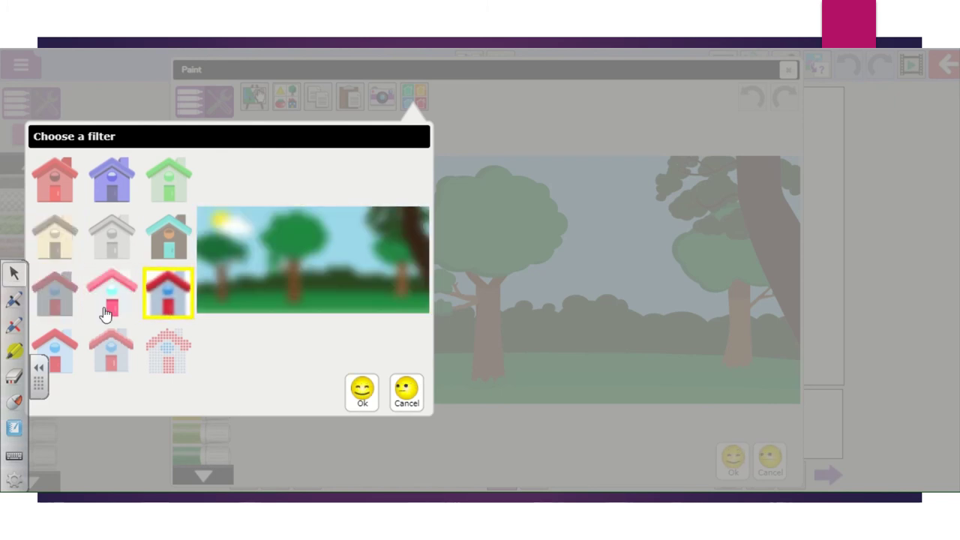
{"action": "left_click", "coordinate": [57, 354]}
{"action": "left_click", "coordinate": [107, 358]}
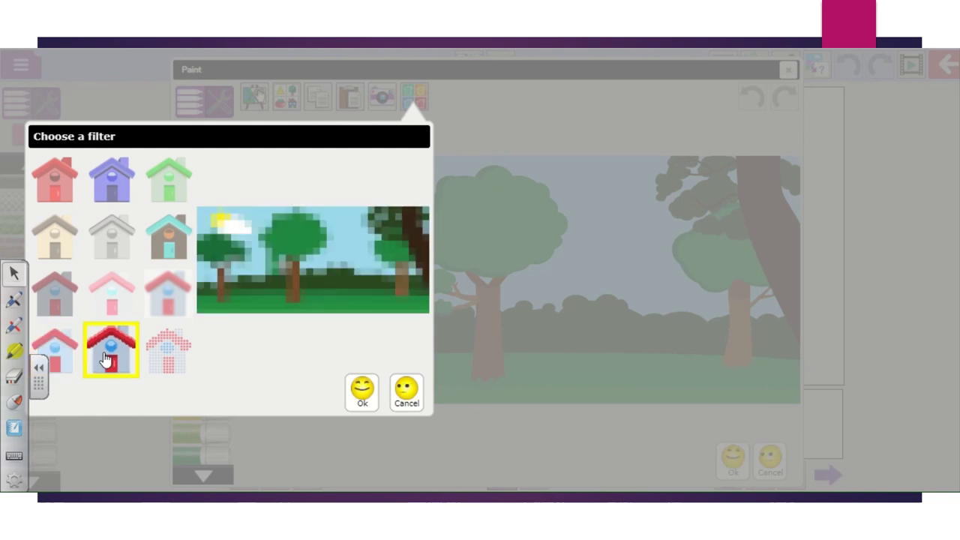
{"action": "left_click", "coordinate": [111, 304]}
{"action": "left_click", "coordinate": [68, 300]}
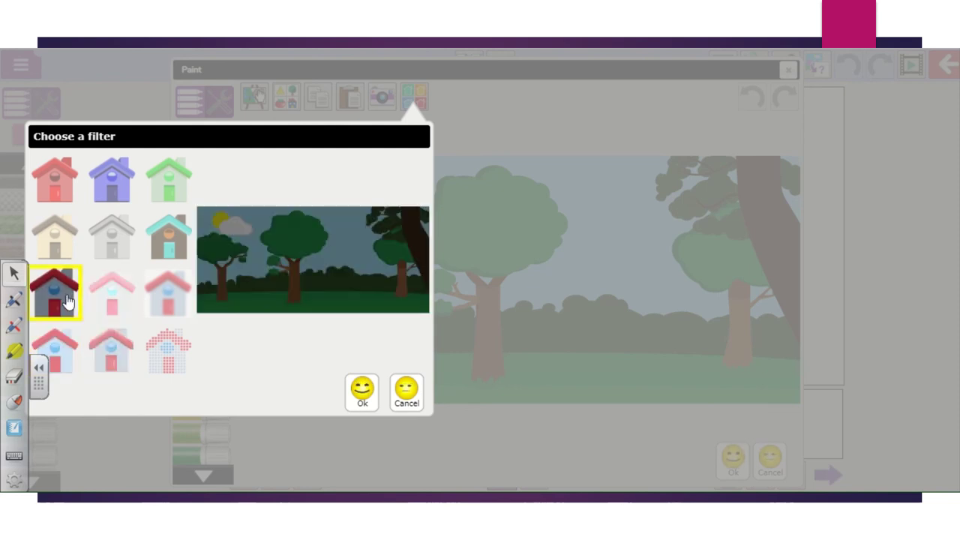
{"action": "left_click", "coordinate": [56, 239]}
{"action": "left_click", "coordinate": [112, 244]}
{"action": "left_click", "coordinate": [168, 244]}
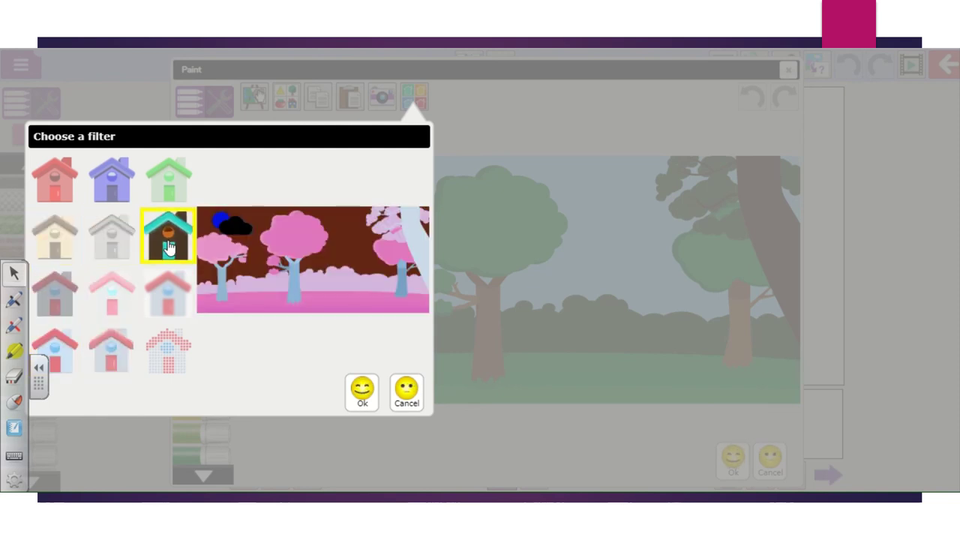
{"action": "left_click", "coordinate": [168, 299]}
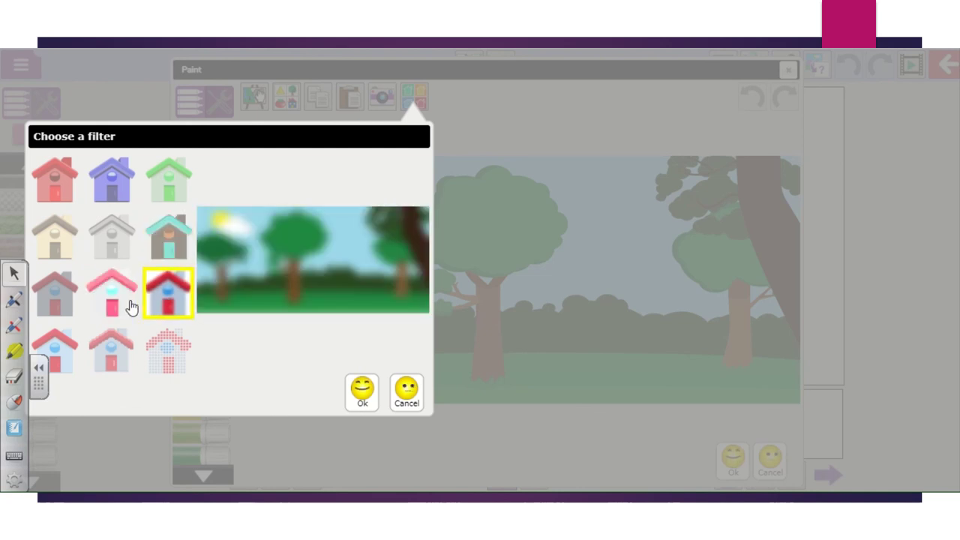
Apply the brightening filter to the tree scene and accept it as the page 5 background
{"action": "left_click", "coordinate": [126, 304]}
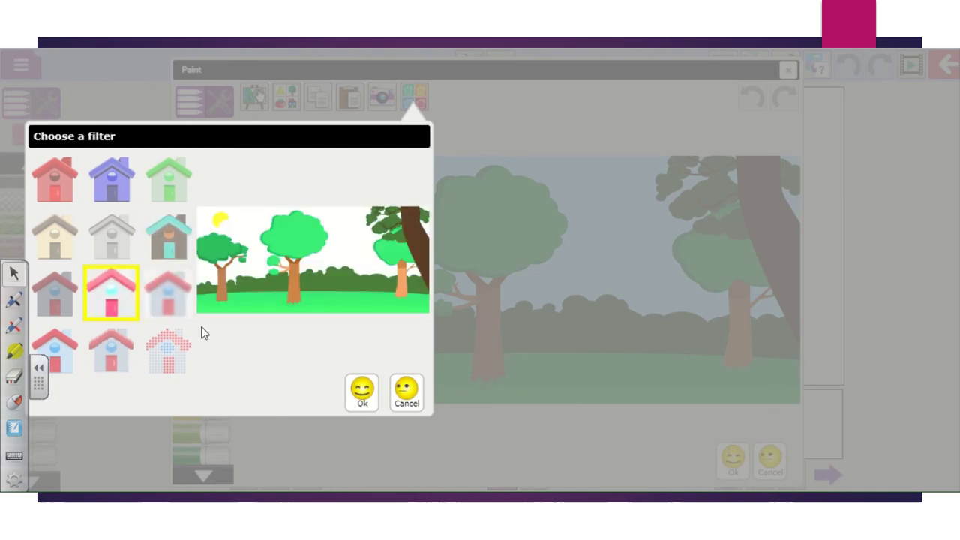
{"action": "left_click", "coordinate": [363, 392]}
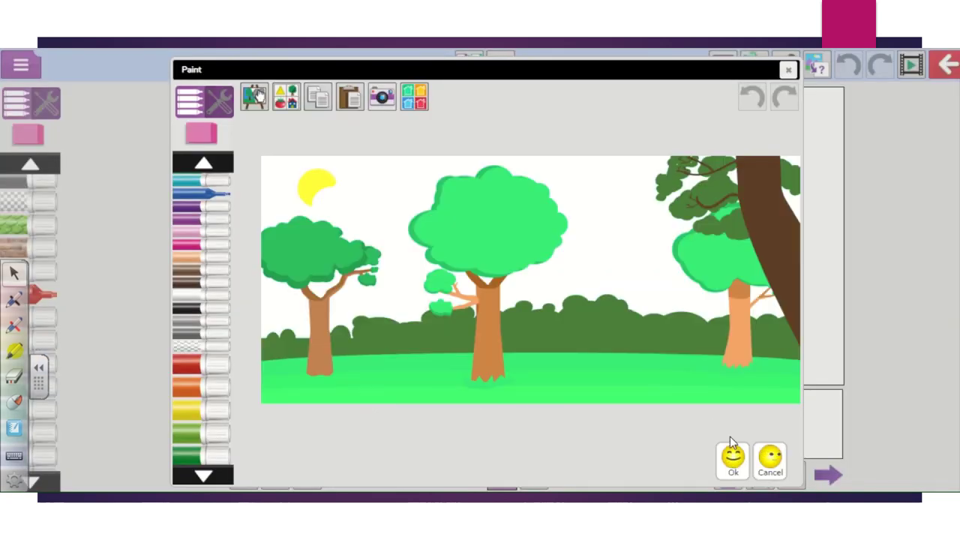
{"action": "left_click", "coordinate": [734, 463]}
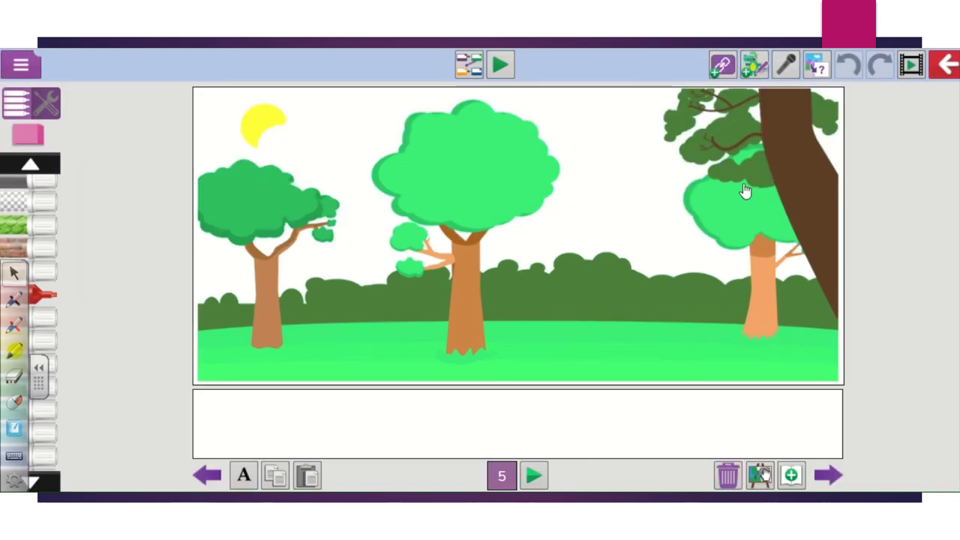
Start a new sprite on page 5 using the girl in the red hood from the characters clipart category
{"action": "left_click", "coordinate": [755, 69]}
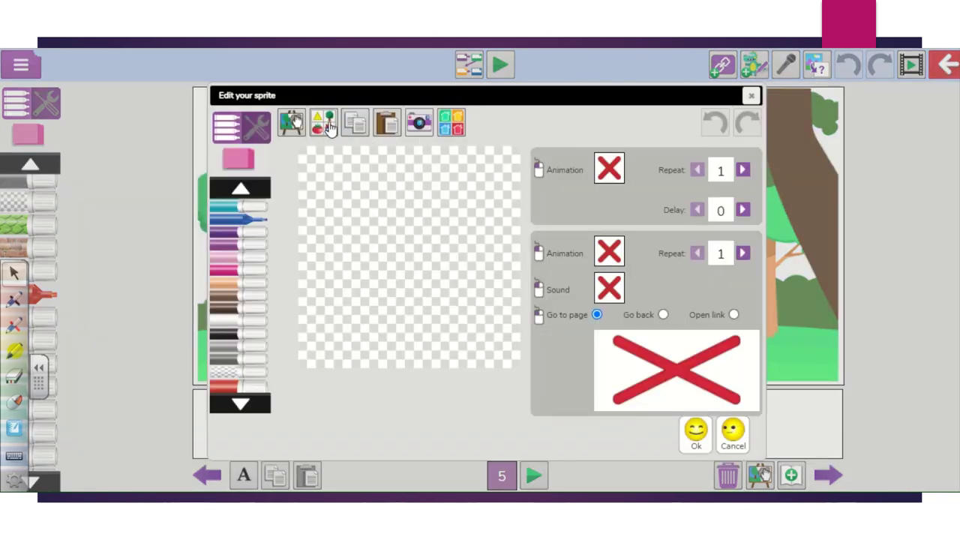
{"action": "left_click", "coordinate": [329, 126]}
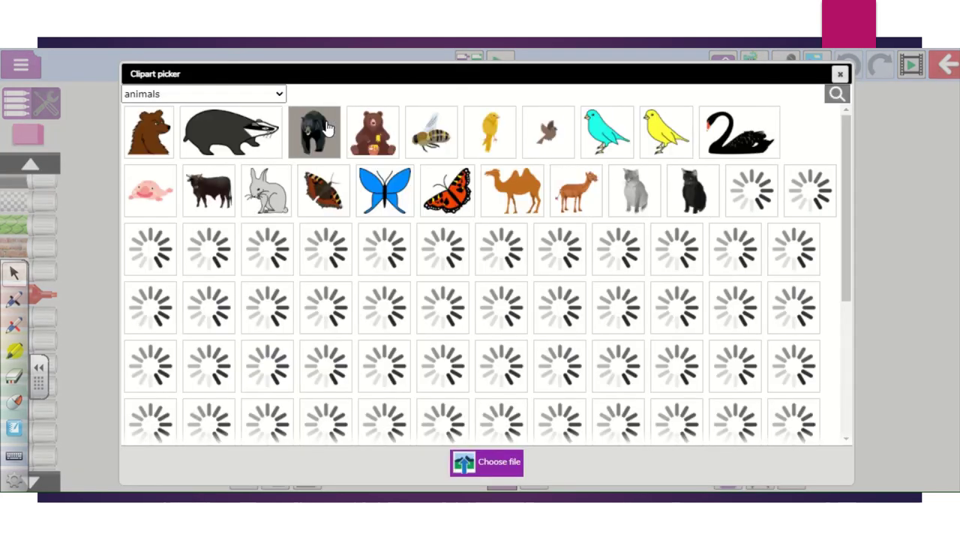
{"action": "left_click", "coordinate": [279, 94]}
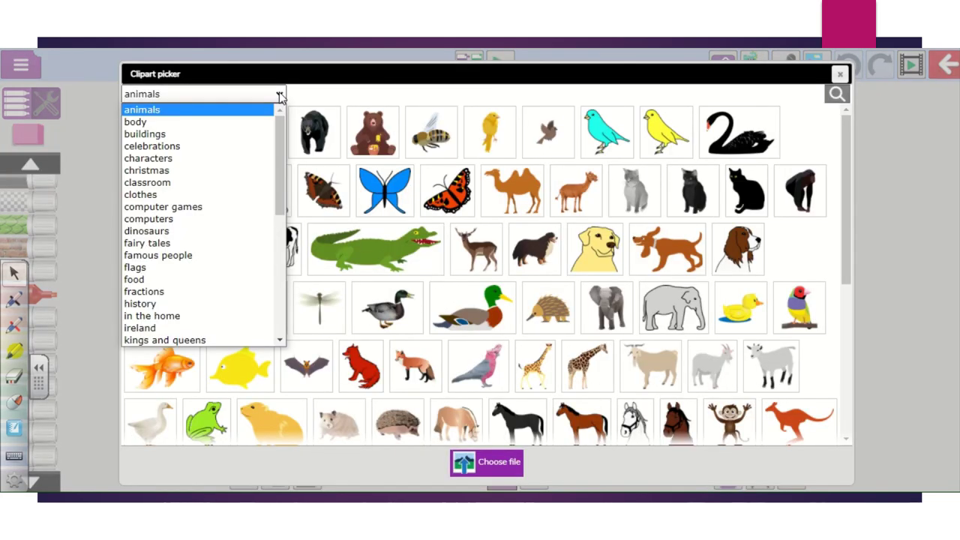
{"action": "left_click", "coordinate": [245, 162]}
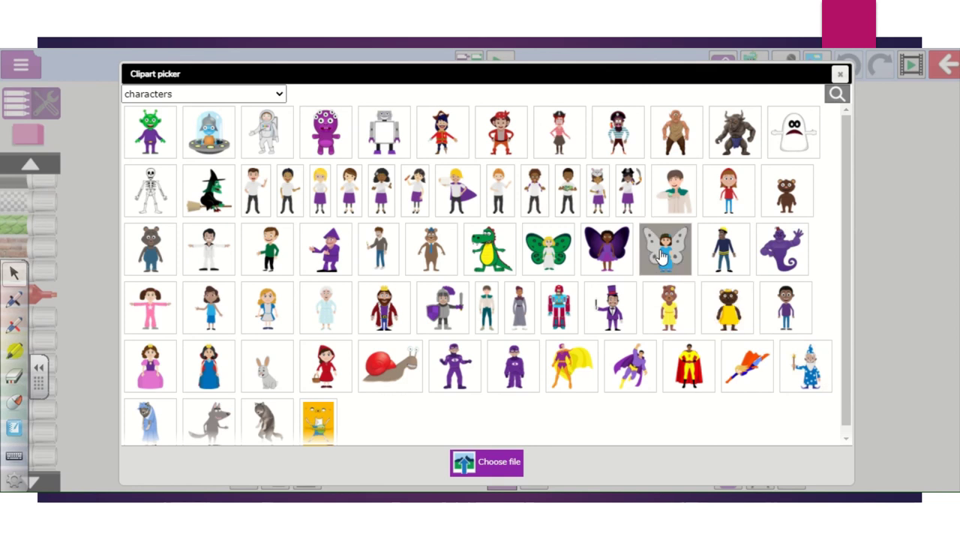
{"action": "left_click", "coordinate": [318, 368]}
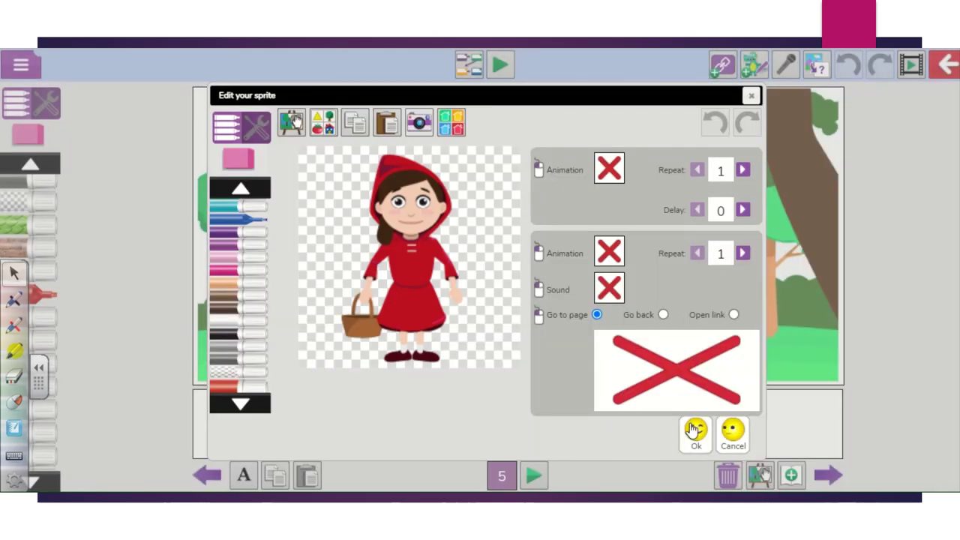
Give the sprite a move-right animation repeated 3 times, leave its on-click animation unset, and add it to the page
{"action": "left_click", "coordinate": [611, 172]}
{"action": "left_click", "coordinate": [611, 172]}
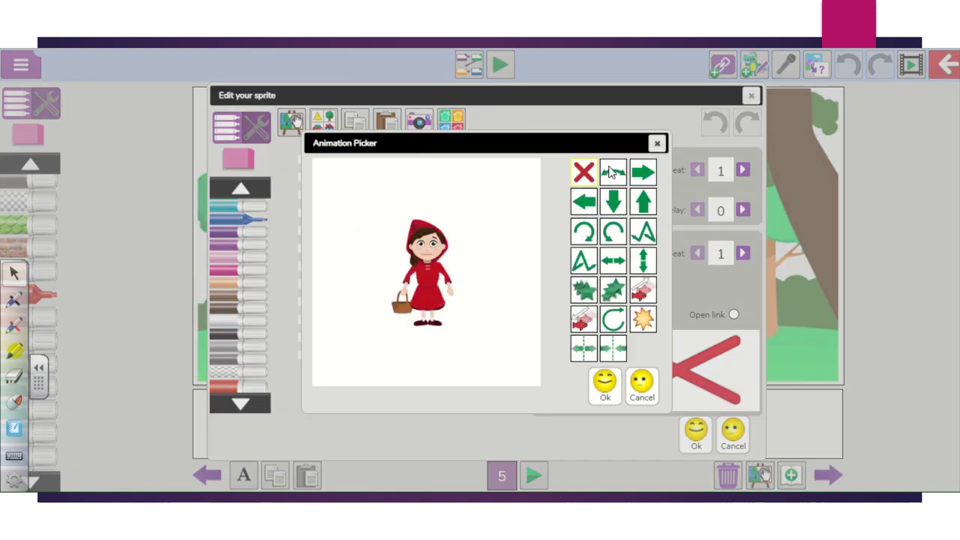
{"action": "left_click", "coordinate": [613, 234]}
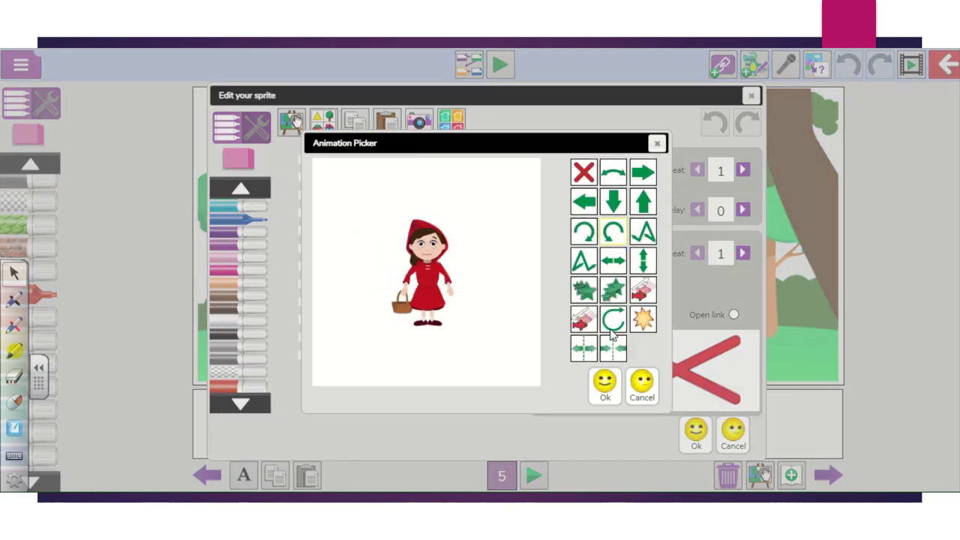
{"action": "left_click", "coordinate": [642, 177]}
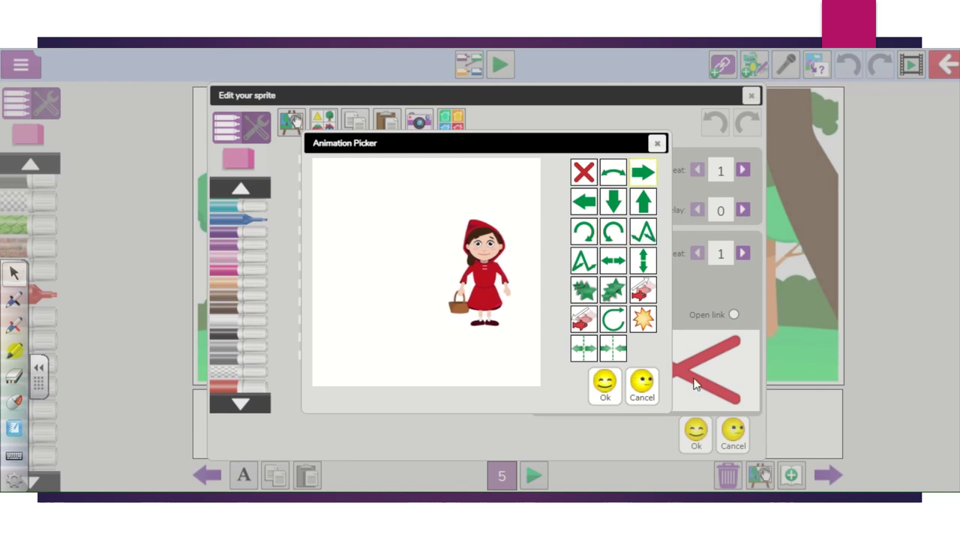
{"action": "left_click", "coordinate": [605, 394]}
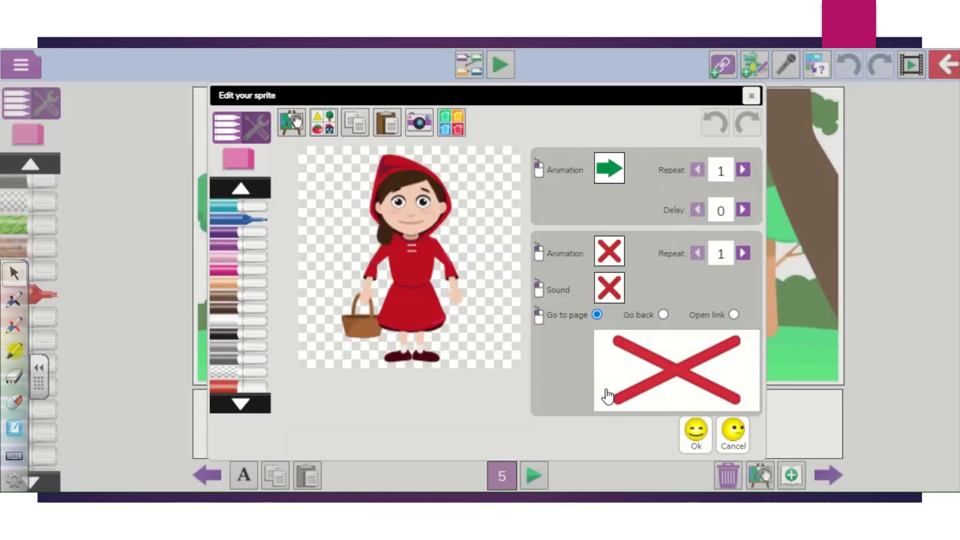
{"action": "left_click", "coordinate": [743, 171]}
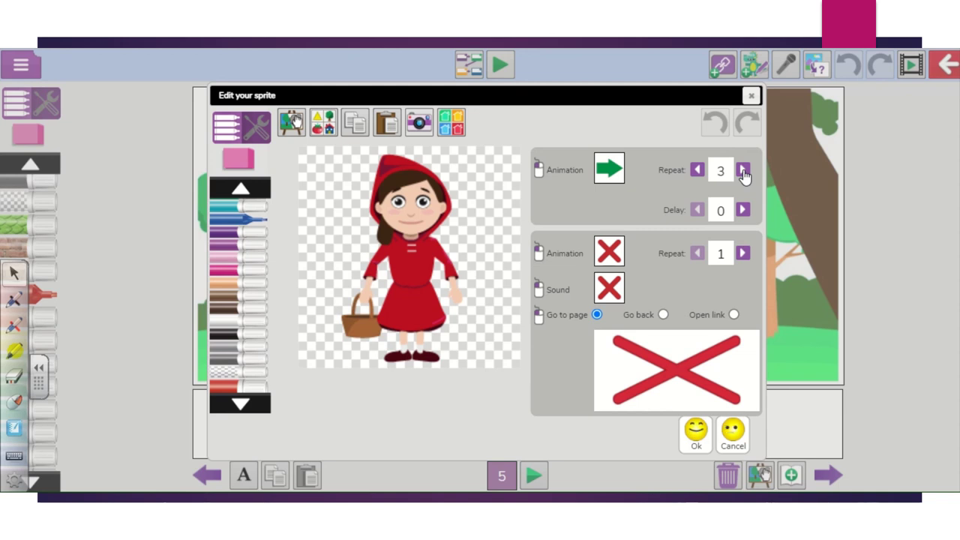
{"action": "left_click", "coordinate": [608, 255]}
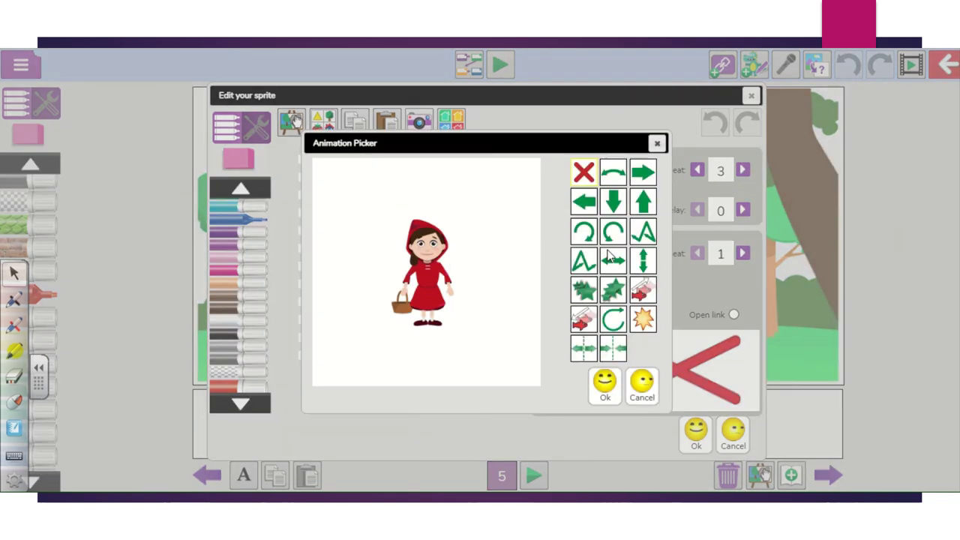
{"action": "left_click", "coordinate": [662, 144]}
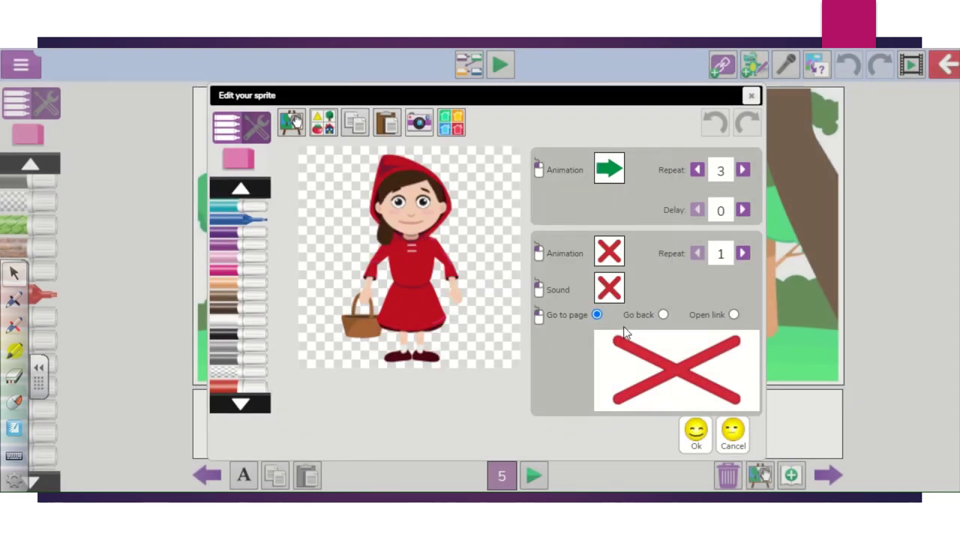
{"action": "left_click", "coordinate": [695, 440]}
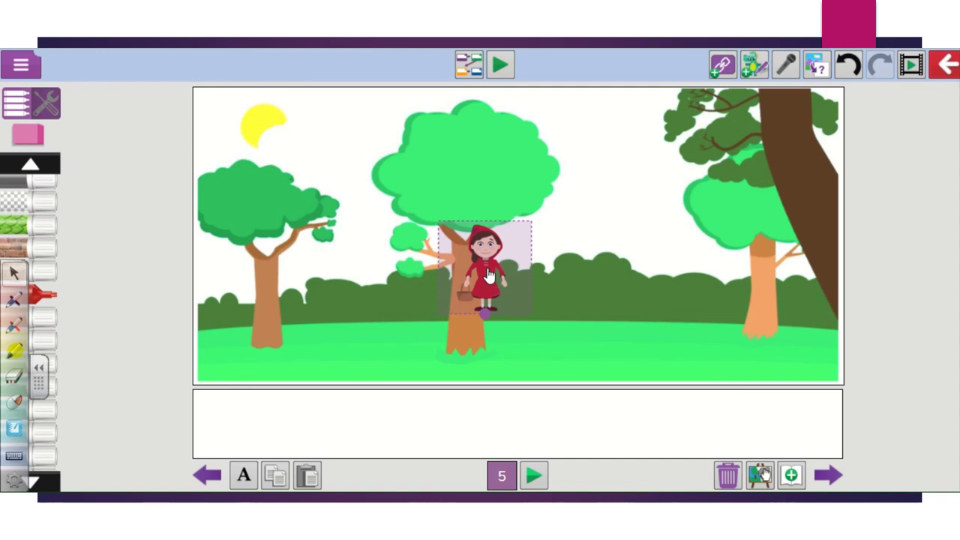
Resize the red-hooded girl sprite, stand her on the grass just right of the leftmost tree, and activate the page's text area
{"action": "left_click_drag", "start_coordinate": [488, 276], "coordinate": [608, 260]}
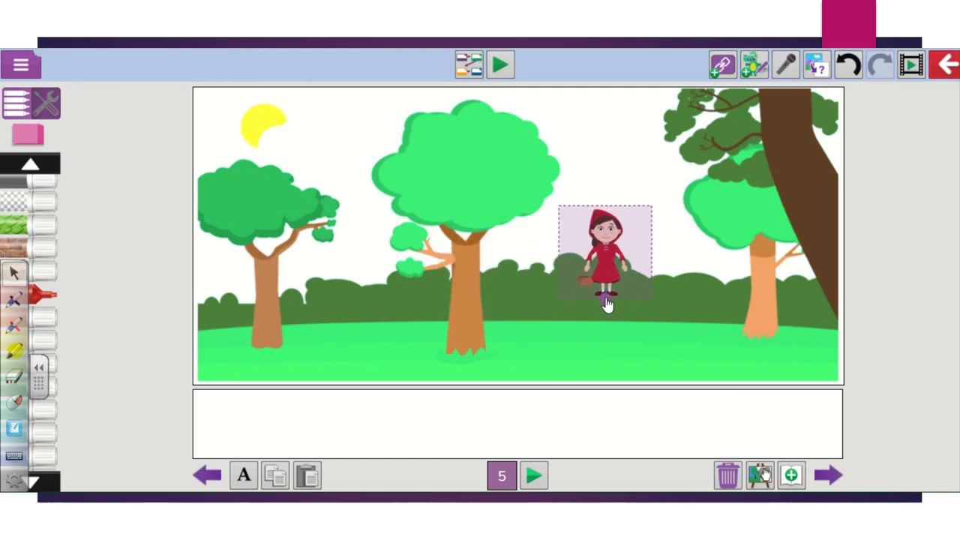
{"action": "mouse_move", "coordinate": [607, 304]}
{"action": "left_mouse_down"}
{"action": "mouse_move", "coordinate": [595, 426]}
{"action": "mouse_move", "coordinate": [609, 260]}
{"action": "mouse_move", "coordinate": [608, 293]}
{"action": "left_mouse_up"}
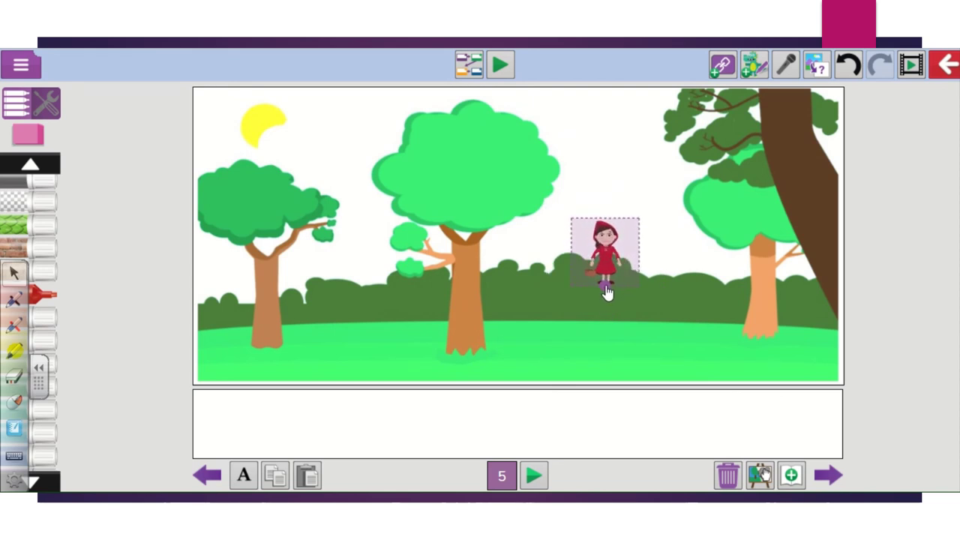
{"action": "left_click_drag", "start_coordinate": [616, 248], "coordinate": [298, 337]}
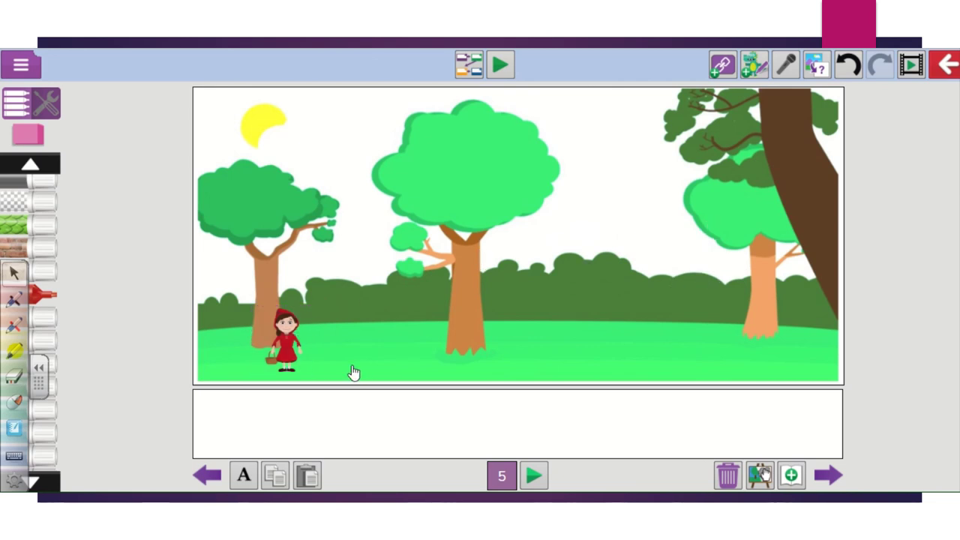
{"action": "left_click_drag", "start_coordinate": [288, 369], "coordinate": [287, 390]}
{"action": "left_click_drag", "start_coordinate": [290, 353], "coordinate": [333, 338]}
{"action": "left_click", "coordinate": [292, 414]}
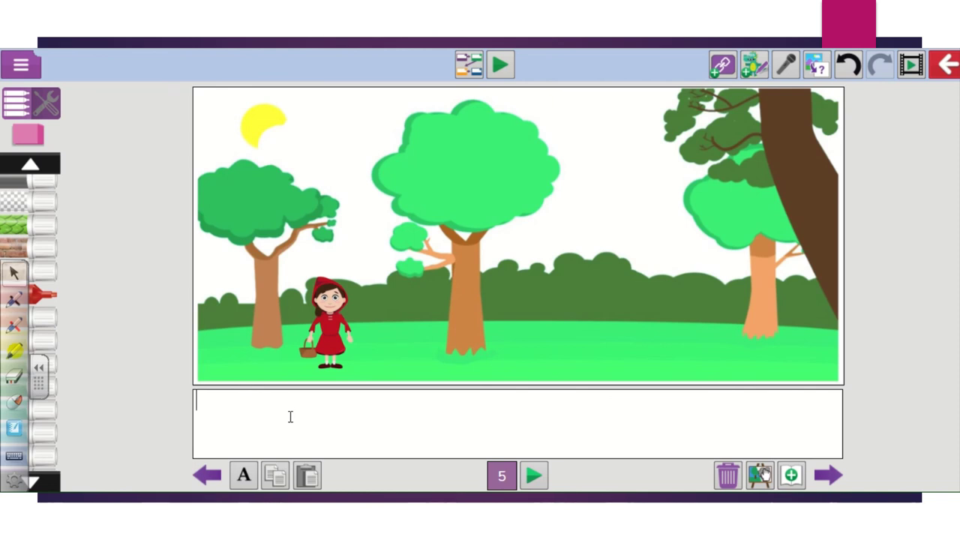
Enter the page 5 story text "Little Red Riding Hood was ready to enter the woods."
{"action": "type", "text": "Little Red R"}
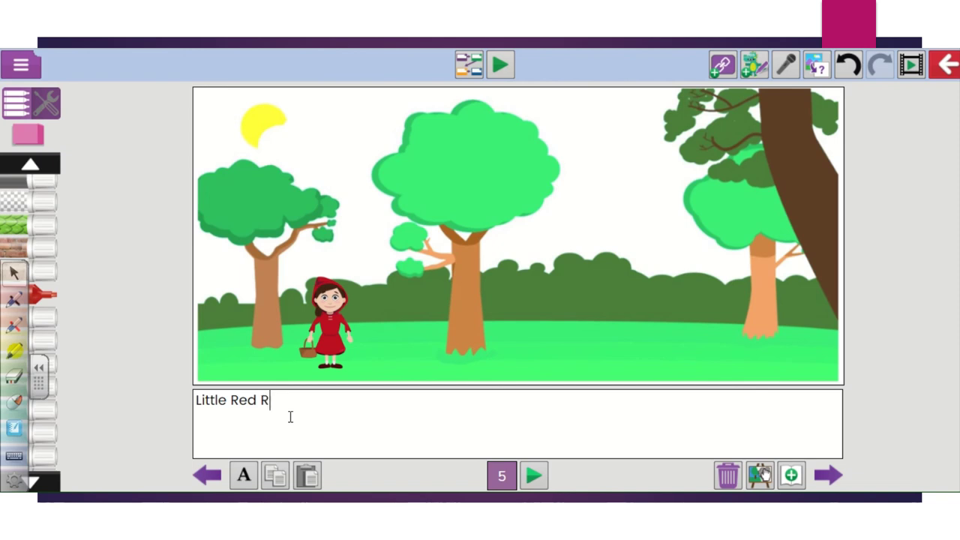
{"action": "type", "text": "iding Ho"}
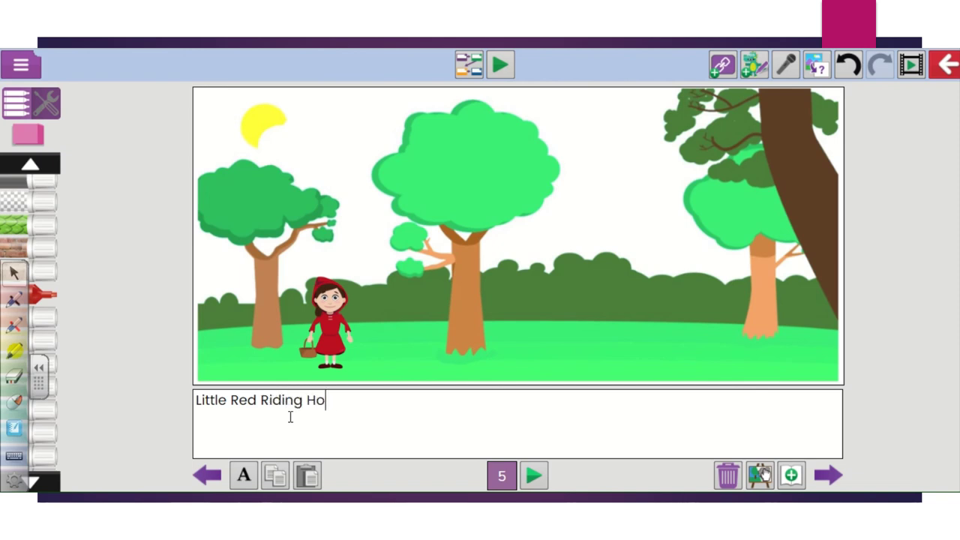
{"action": "type", "text": "od was ready to"}
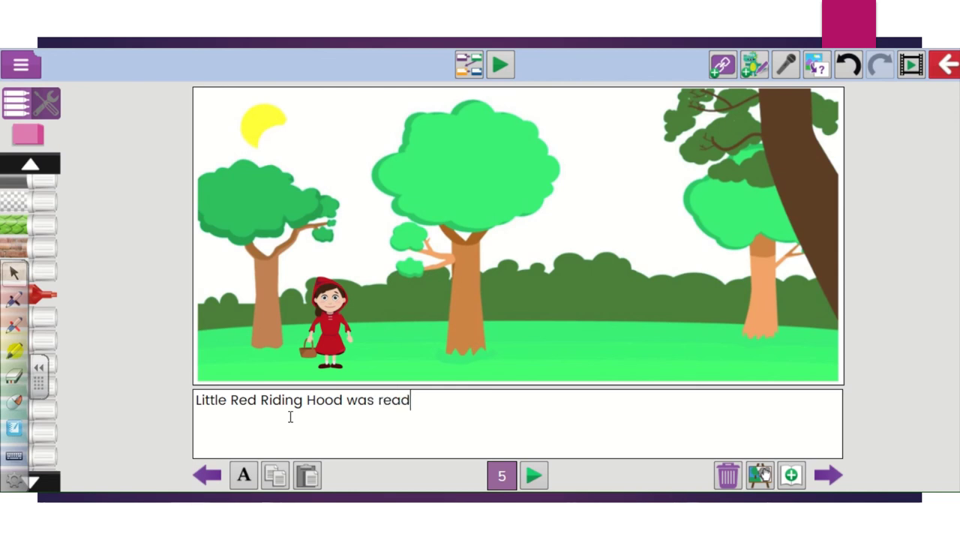
{"action": "type", "text": "ter the woods"}
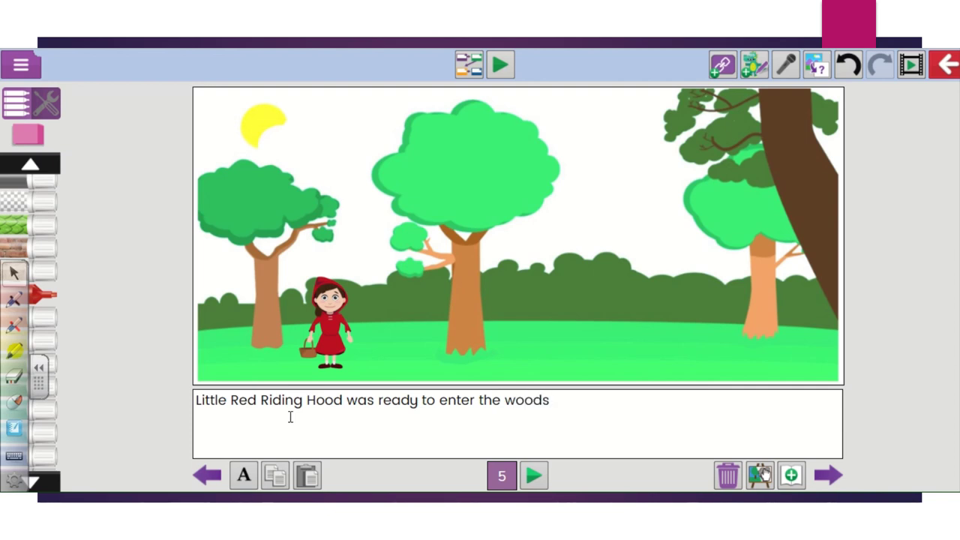
{"action": "type", "text": "."}
Set up a new red rectangular button on page 5 labelled "Stay and have a rest" with the go-to-page action
{"action": "left_click", "coordinate": [724, 71]}
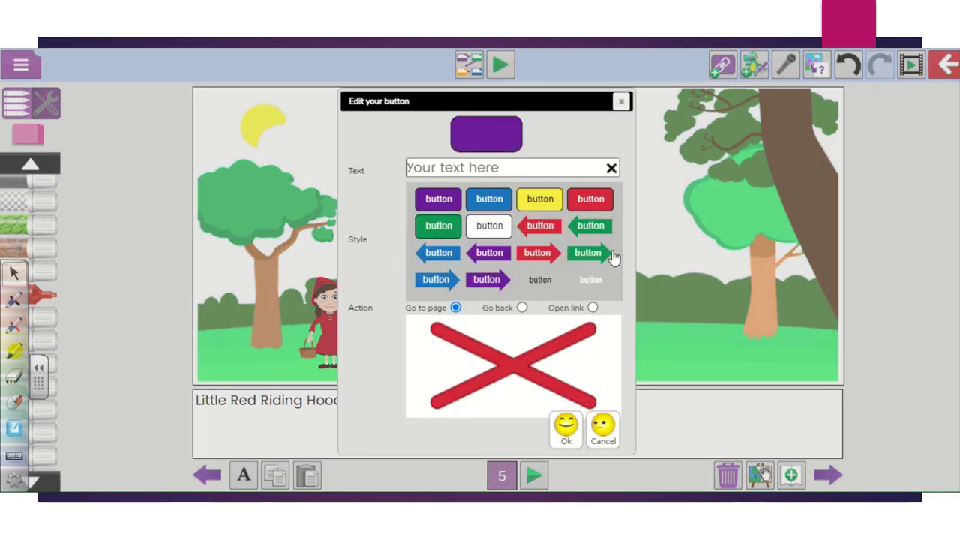
{"action": "left_click", "coordinate": [601, 207]}
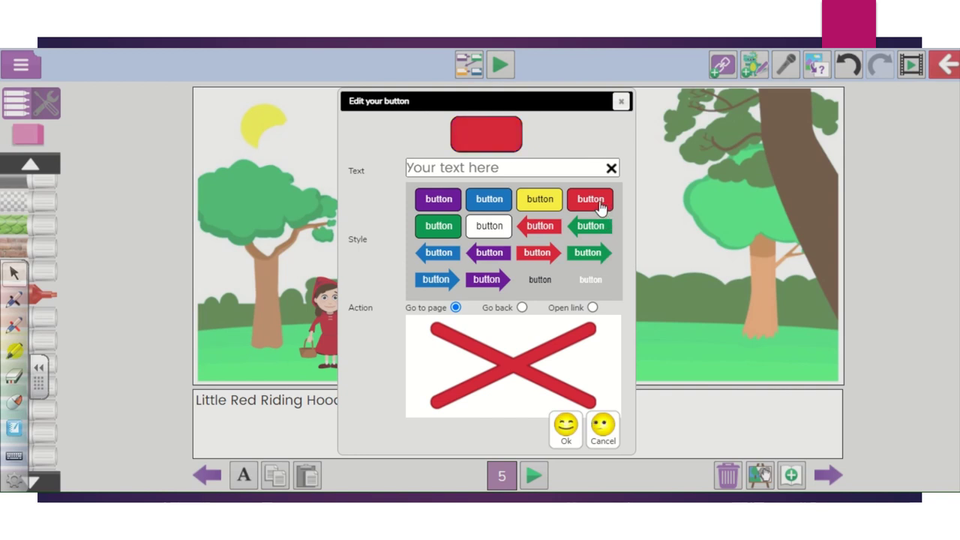
{"action": "left_click", "coordinate": [535, 170]}
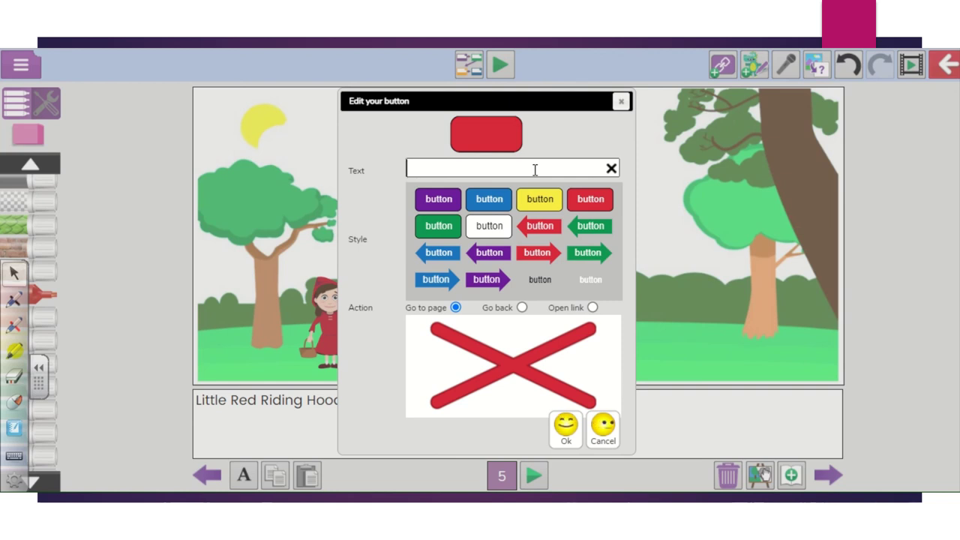
{"action": "type", "text": "Stay "}
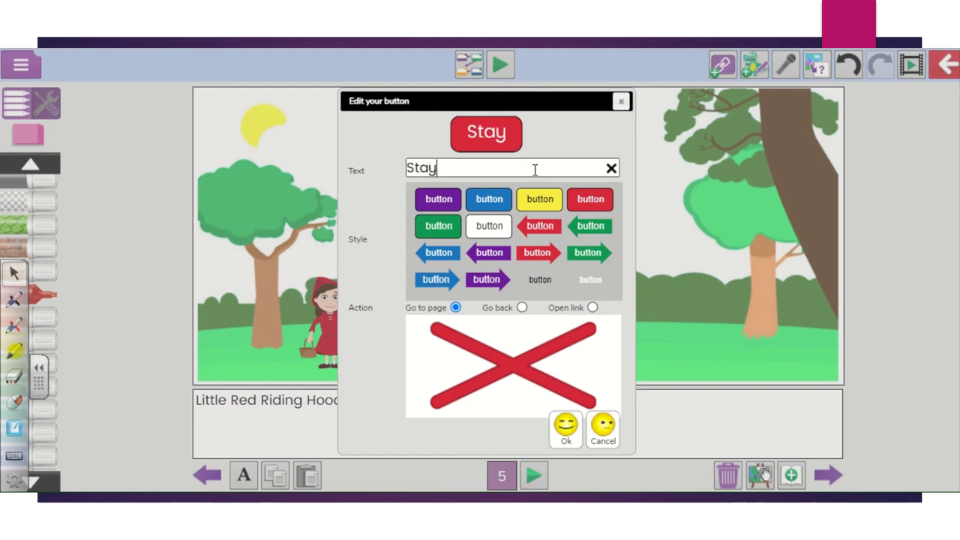
{"action": "type", "text": "an"}
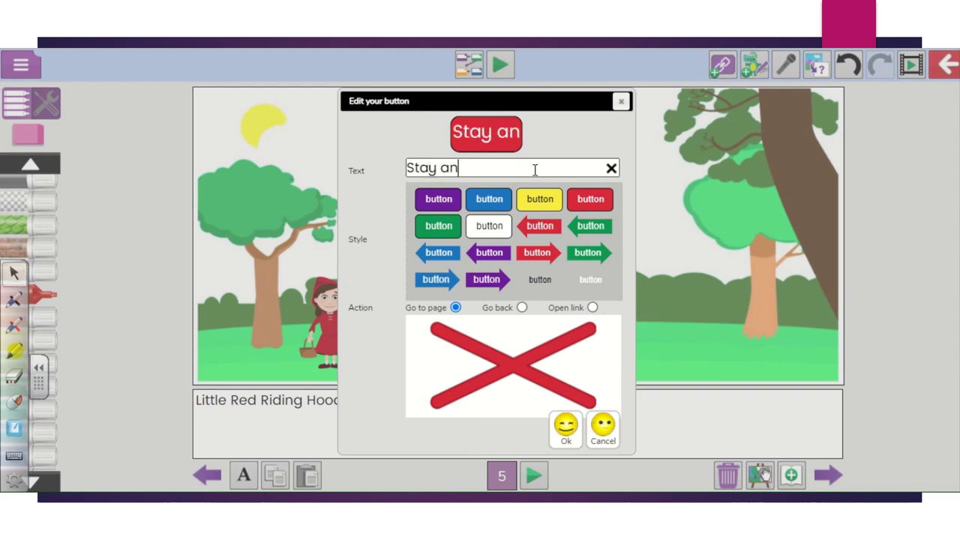
{"action": "type", "text": "d have a rest"}
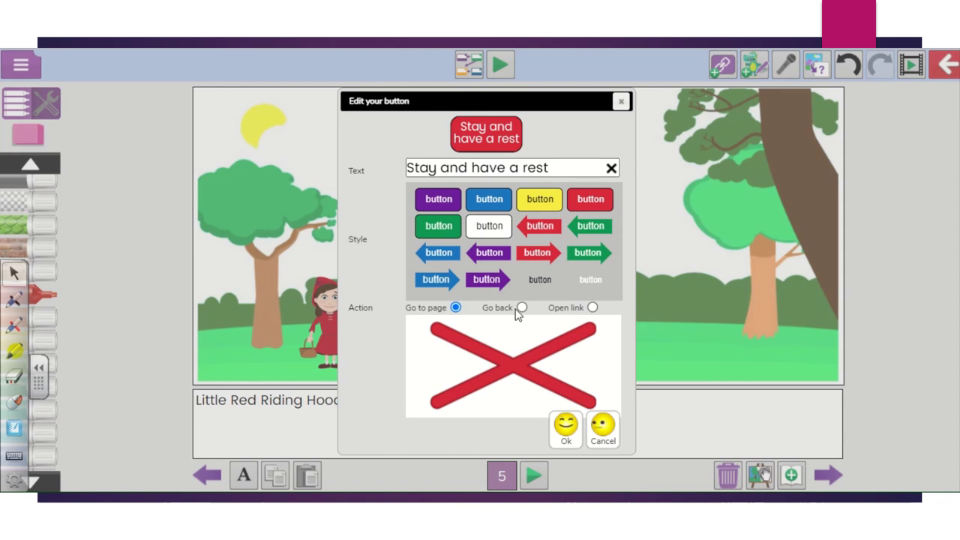
{"action": "left_click", "coordinate": [450, 309]}
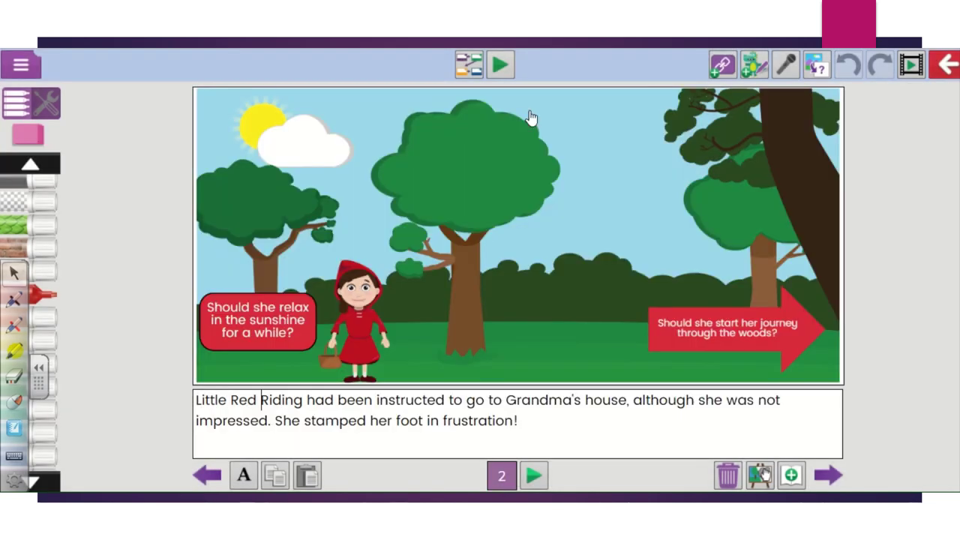